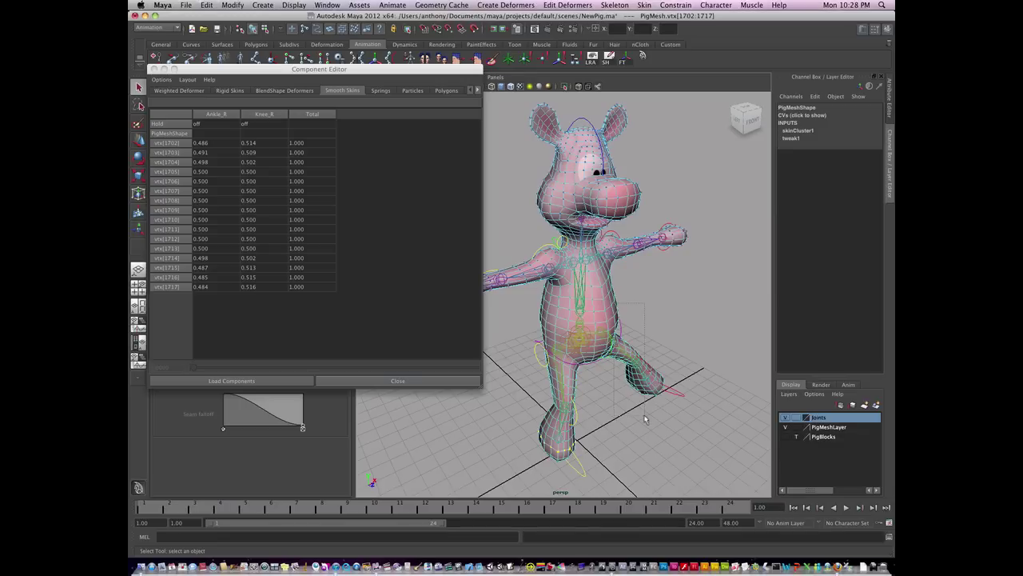
# Rotate the left ankle control to about -64.9 degrees in Z to bend the foot strongly
pyautogui.click(606, 429)
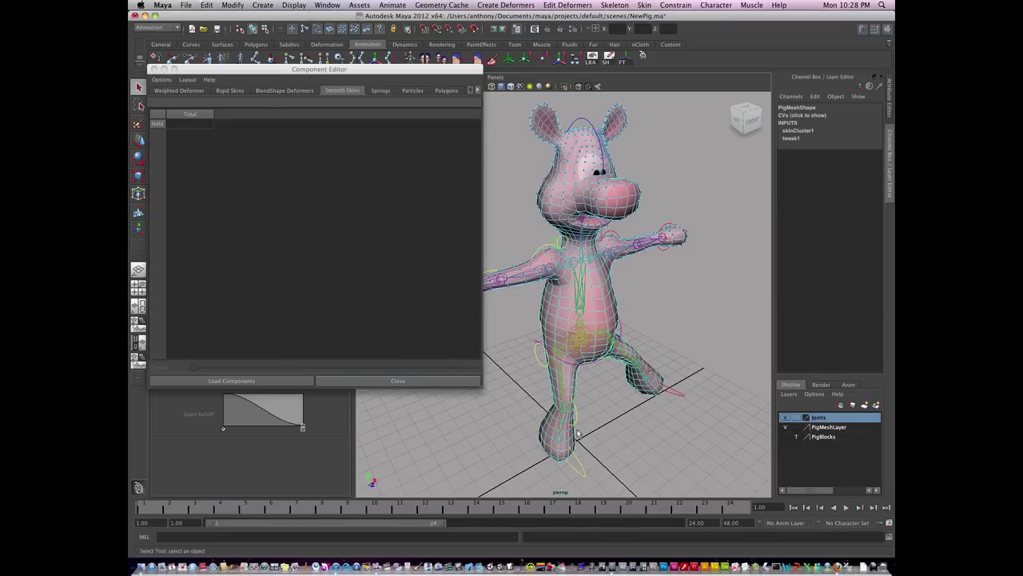
pyautogui.keyDown('alt'); pyautogui.moveTo(584, 411); pyautogui.dragTo(570, 379, button='middle'); pyautogui.keyUp('alt')
pyautogui.scroll(4, 646, 393)
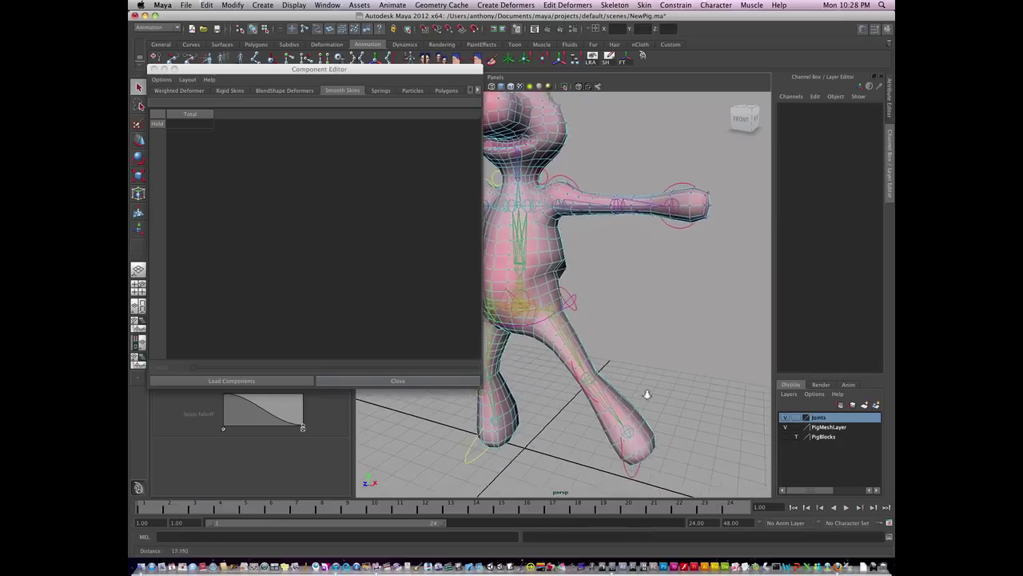
pyautogui.keyDown('alt'); pyautogui.moveTo(621, 411); pyautogui.dragTo(602, 432); pyautogui.keyUp('alt')
pyautogui.click(563, 461)
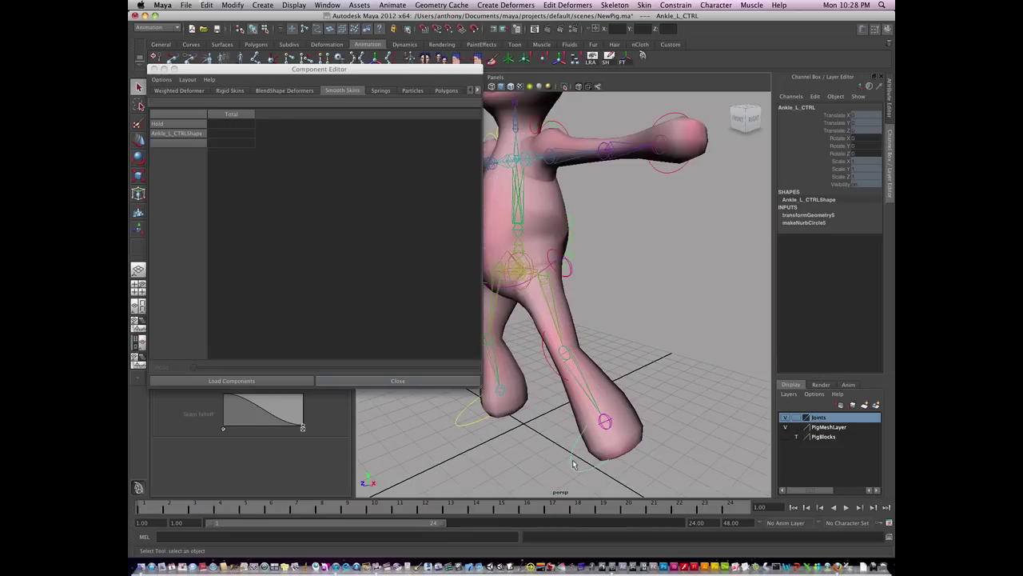
pyautogui.press('e')
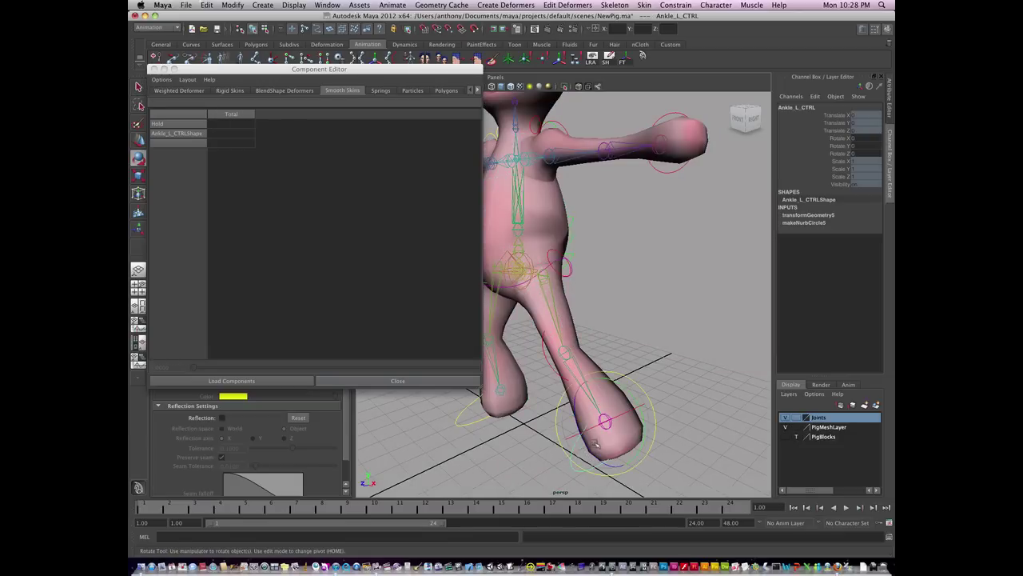
pyautogui.moveTo(594, 444); pyautogui.dragTo(560, 439)
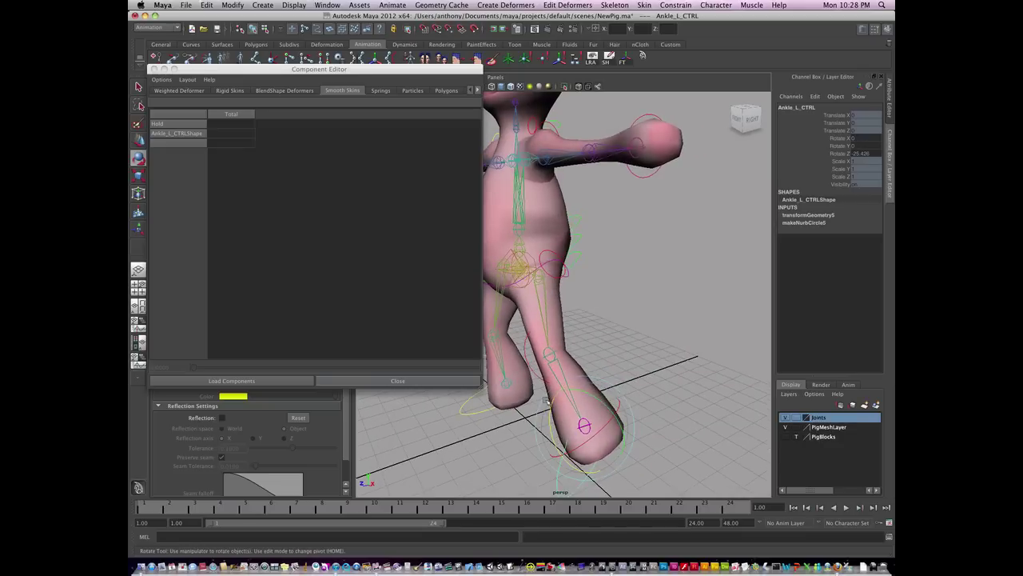
pyautogui.click(534, 373)
pyautogui.keyDown('alt'); pyautogui.moveTo(559, 384); pyautogui.dragTo(565, 421); pyautogui.keyUp('alt')
pyautogui.click(631, 419)
pyautogui.keyDown('alt'); pyautogui.moveTo(565, 420); pyautogui.dragTo(684, 387, button='right'); pyautogui.keyUp('alt')
pyautogui.keyDown('alt'); pyautogui.moveTo(488, 354); pyautogui.dragTo(506, 347, button='middle'); pyautogui.keyUp('alt')
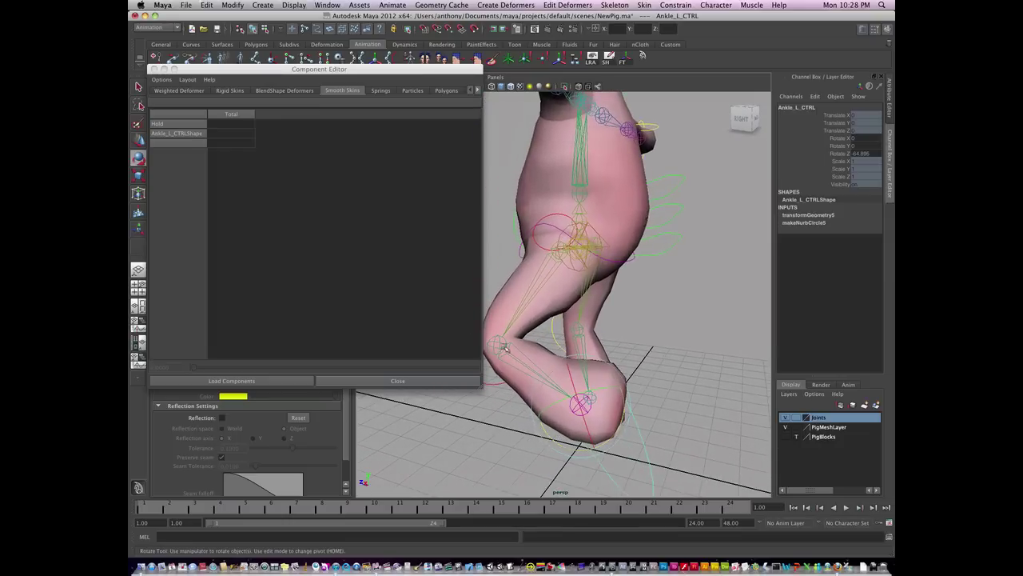
# Switch the pig mesh to vertex selection and select the vertex loop around the bent left foot near the ankle
pyautogui.keyDown('alt'); pyautogui.moveTo(574, 443); pyautogui.dragTo(516, 448); pyautogui.keyUp('alt')
pyautogui.click(569, 429)
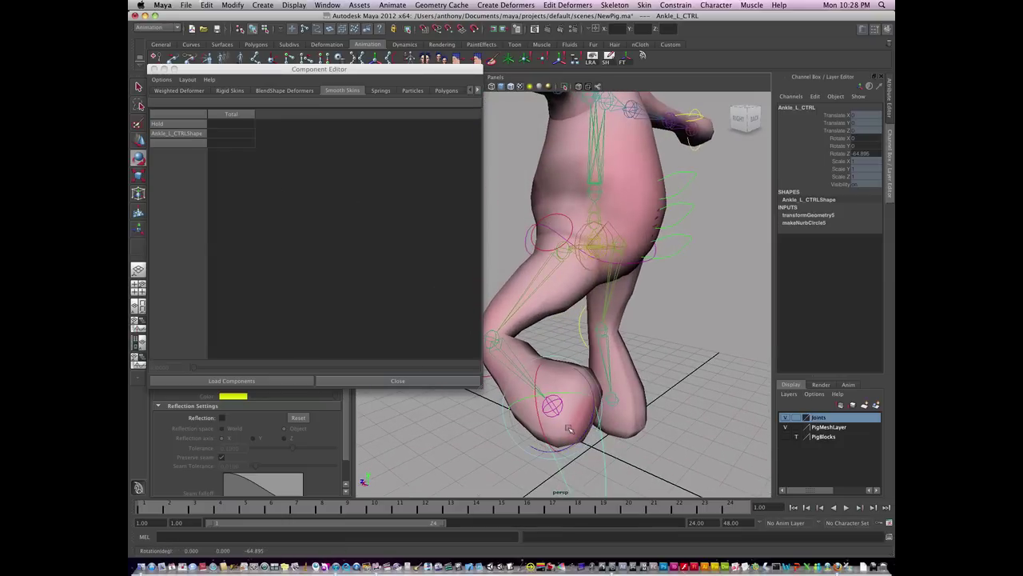
pyautogui.click(498, 449)
pyautogui.click(581, 387)
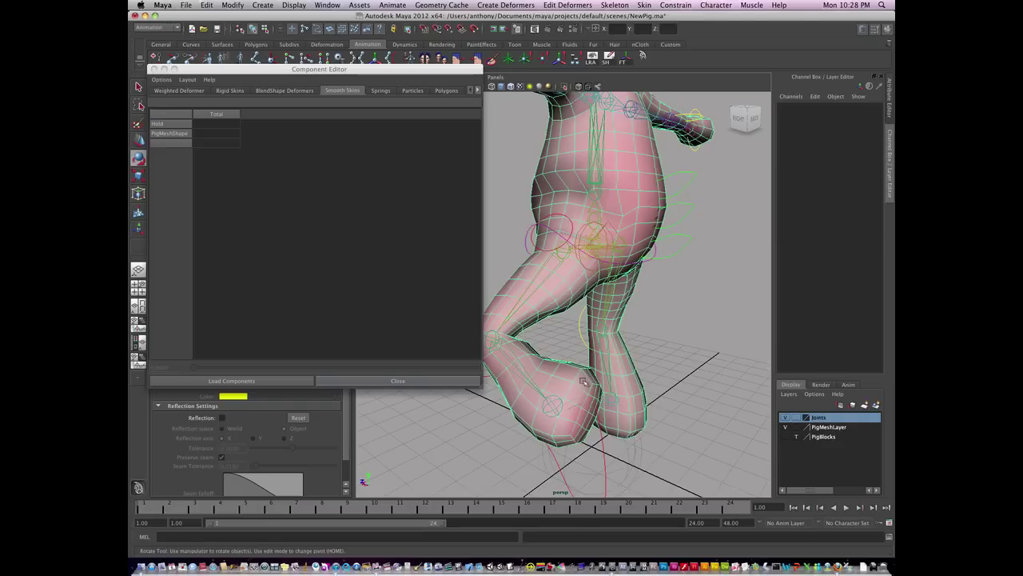
pyautogui.moveTo(582, 385); pyautogui.dragTo(536, 383, button='right')
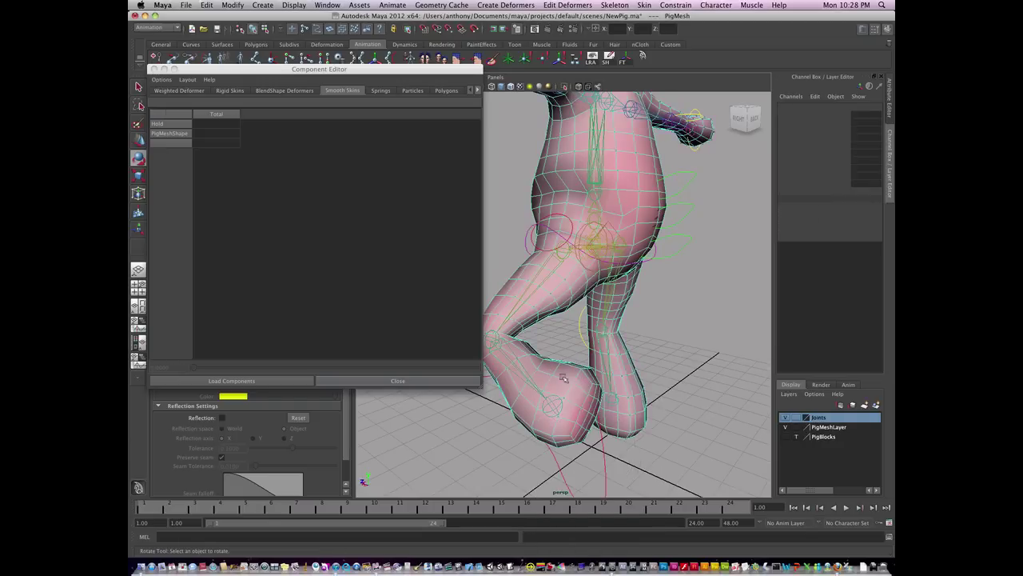
pyautogui.click(574, 382)
pyautogui.press('q')
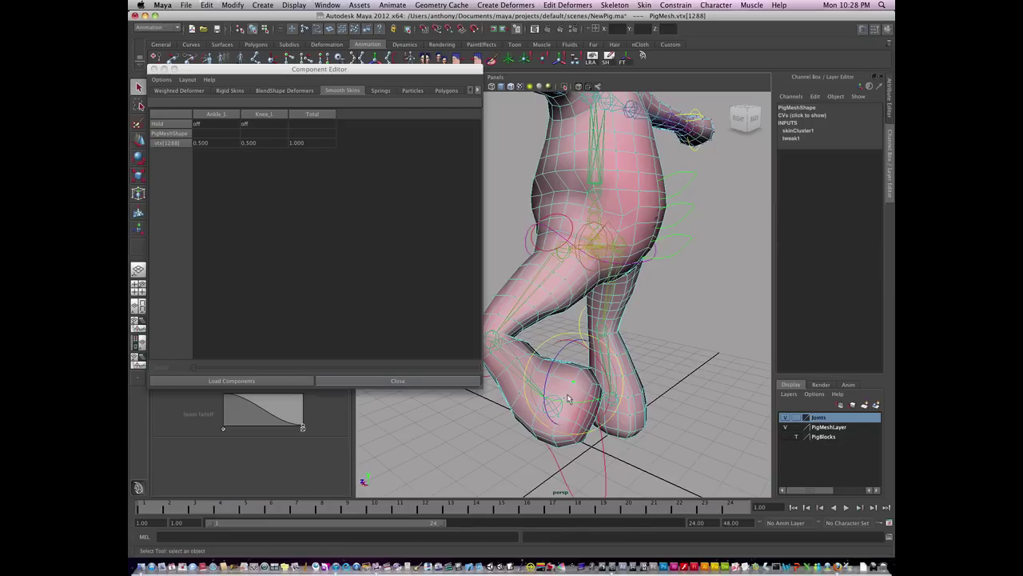
pyautogui.keyDown('shift'); pyautogui.doubleClick(566, 401); pyautogui.keyUp('shift')
pyautogui.keyDown('alt'); pyautogui.moveTo(558, 430); pyautogui.dragTo(594, 432); pyautogui.keyUp('alt')
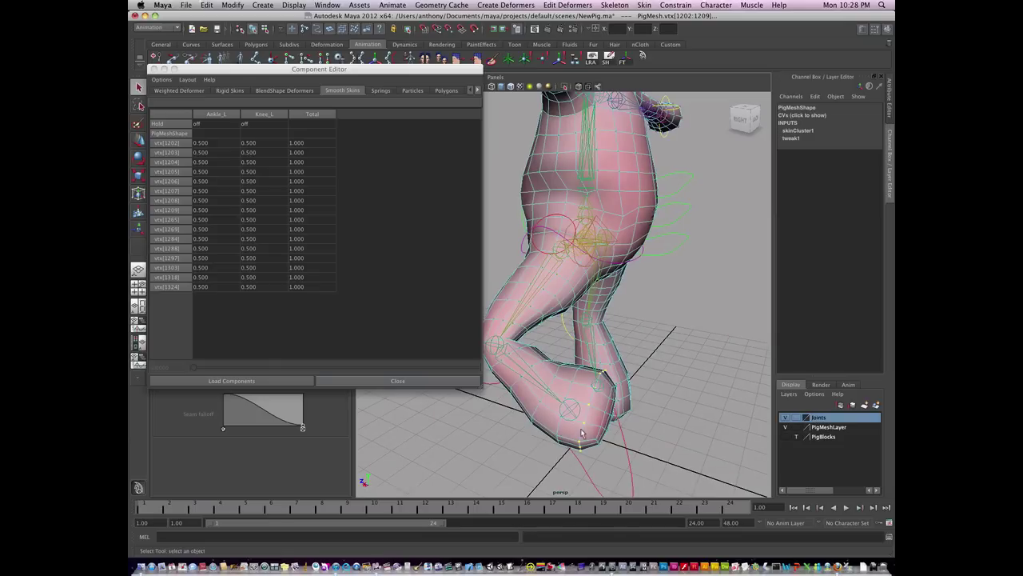
# Grow the vertex loop selection once and set the Ankle_L weight of all selected vertices to 1
pyautogui.hotkey('shift', '.')
pyautogui.keyDown('alt'); pyautogui.moveTo(569, 438); pyautogui.dragTo(532, 438); pyautogui.keyUp('alt')
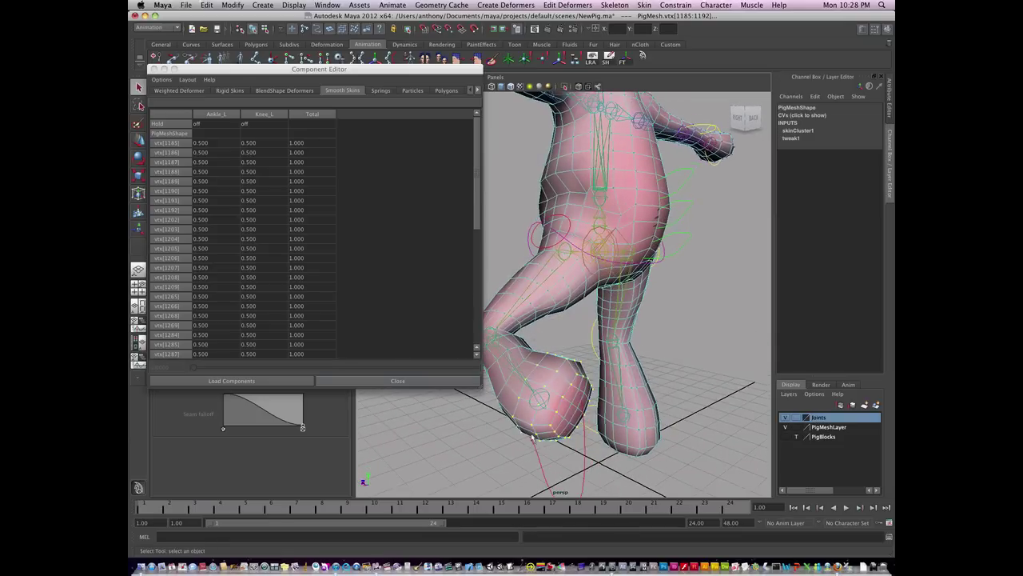
pyautogui.keyDown('alt'); pyautogui.moveTo(574, 406); pyautogui.dragTo(564, 413); pyautogui.keyUp('alt')
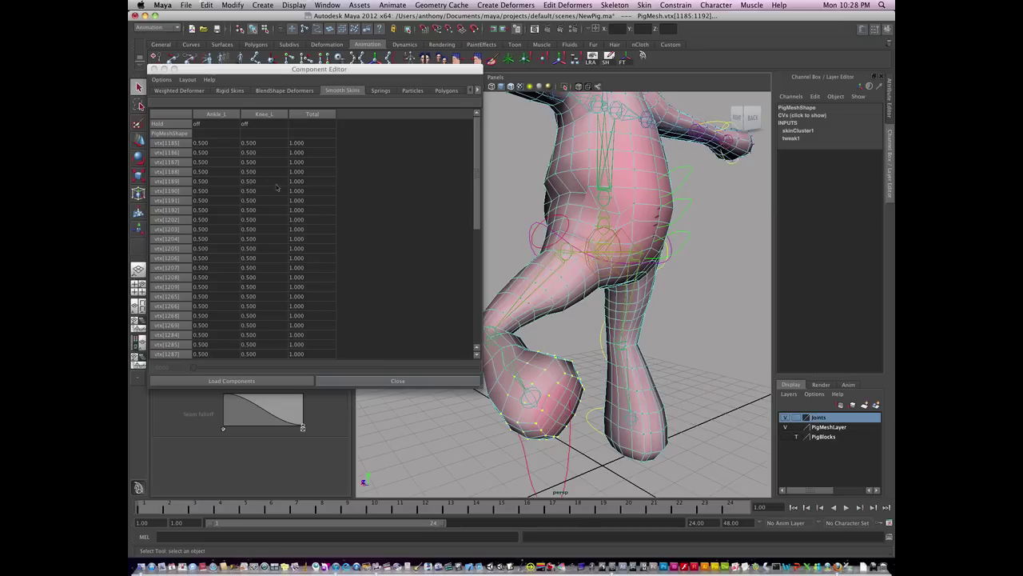
pyautogui.click(228, 119)
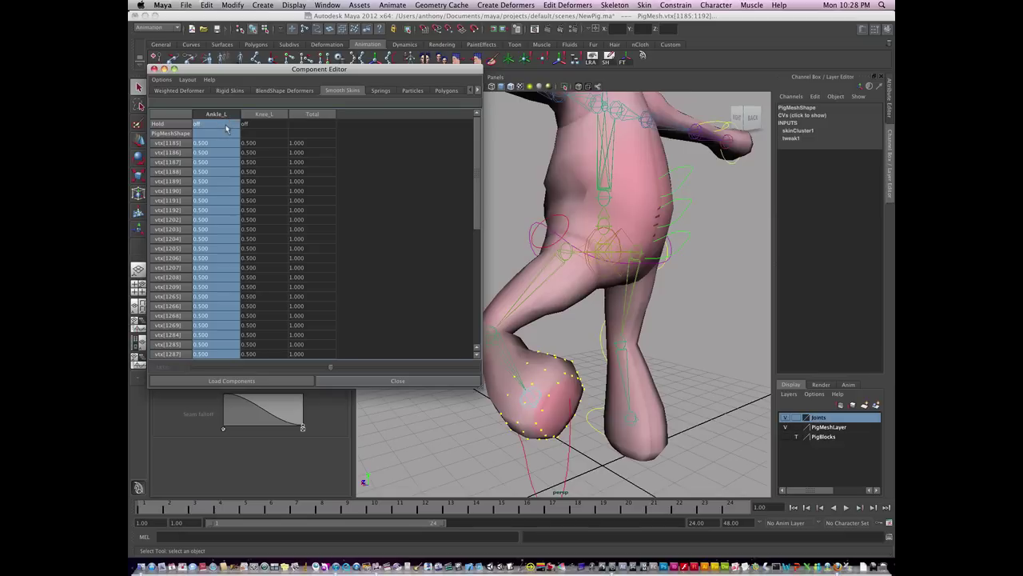
pyautogui.keyDown('super'); pyautogui.click(226, 126); pyautogui.keyUp('super')
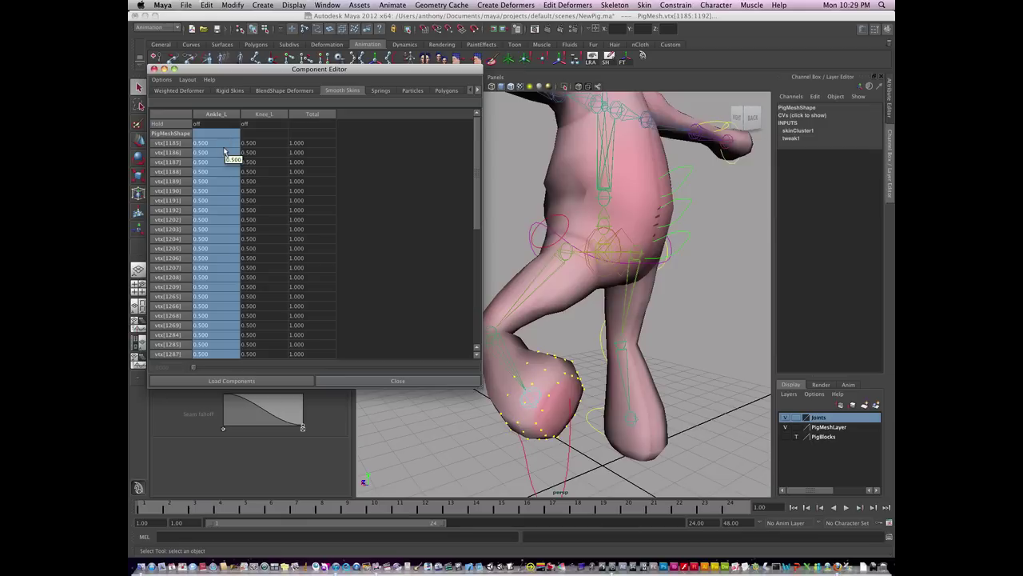
pyautogui.write('1')
pyautogui.press('Return')
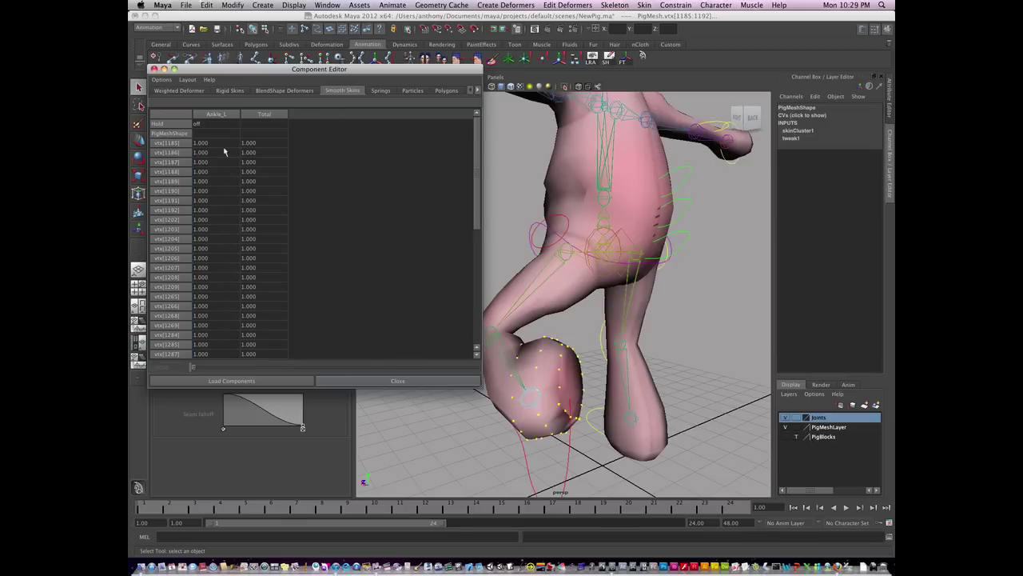
# In wireframe display, select a vertex at the left foot still weighted to the knee and grow the selection twice
pyautogui.moveTo(560, 432)
pyautogui.keyDown('alt'); pyautogui.mouseDown()
pyautogui.moveTo(530, 430)
pyautogui.moveTo(521, 464)
pyautogui.moveTo(592, 435)
pyautogui.moveTo(596, 422)
pyautogui.moveTo(569, 424)
pyautogui.mouseUp(); pyautogui.keyUp('alt')
pyautogui.press('4')
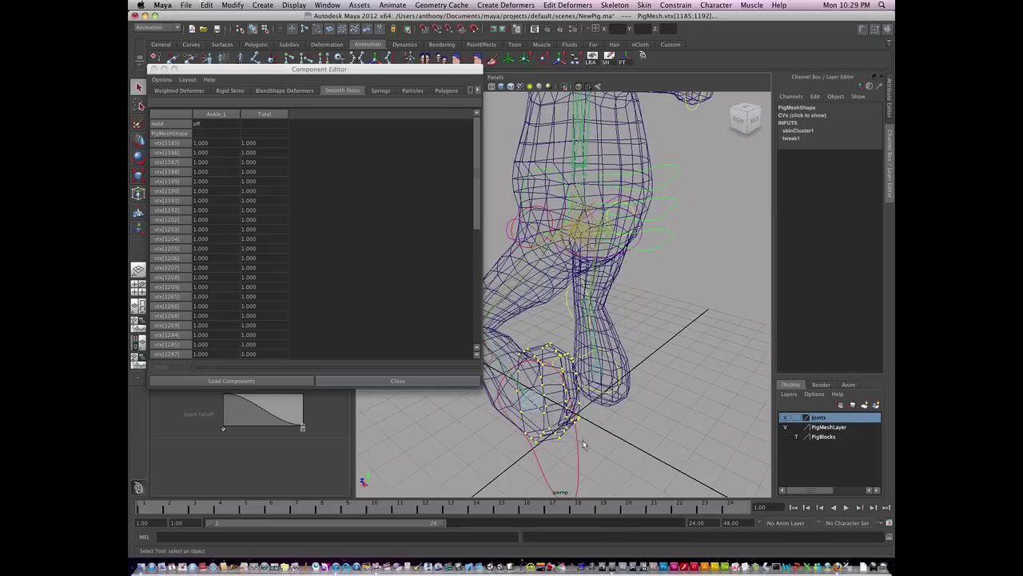
pyautogui.click(583, 445)
pyautogui.moveTo(561, 399); pyautogui.dragTo(562, 430, button='right')
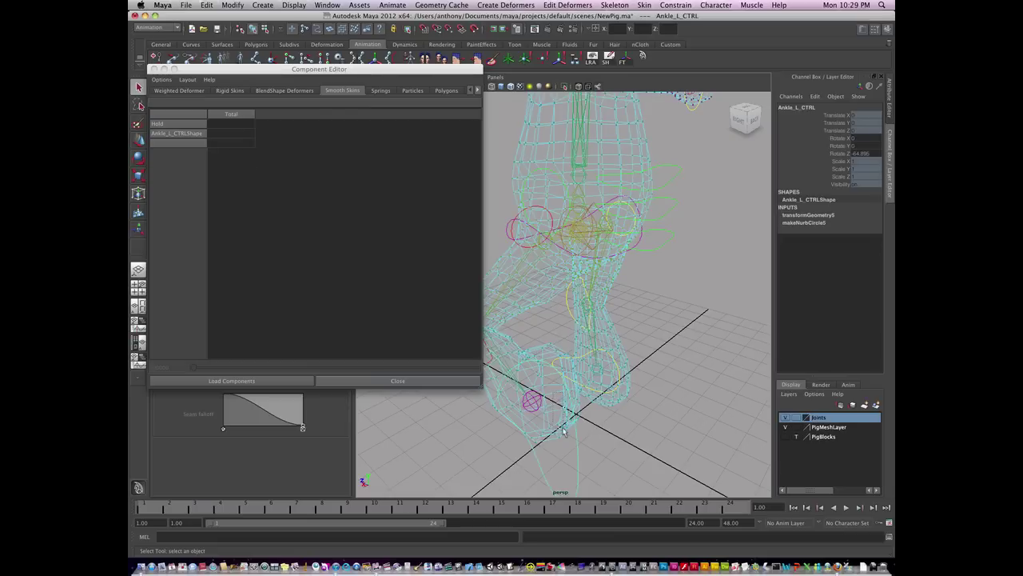
pyautogui.click(566, 433)
pyautogui.click(596, 434)
pyautogui.click(559, 425)
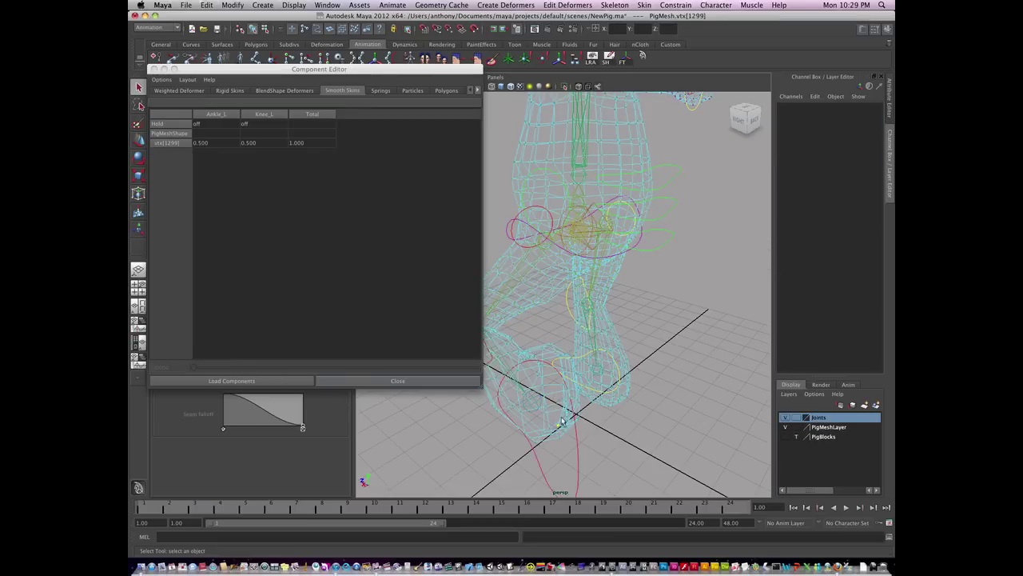
pyautogui.hotkey('shift', '.')
pyautogui.hotkey('shift', '.')
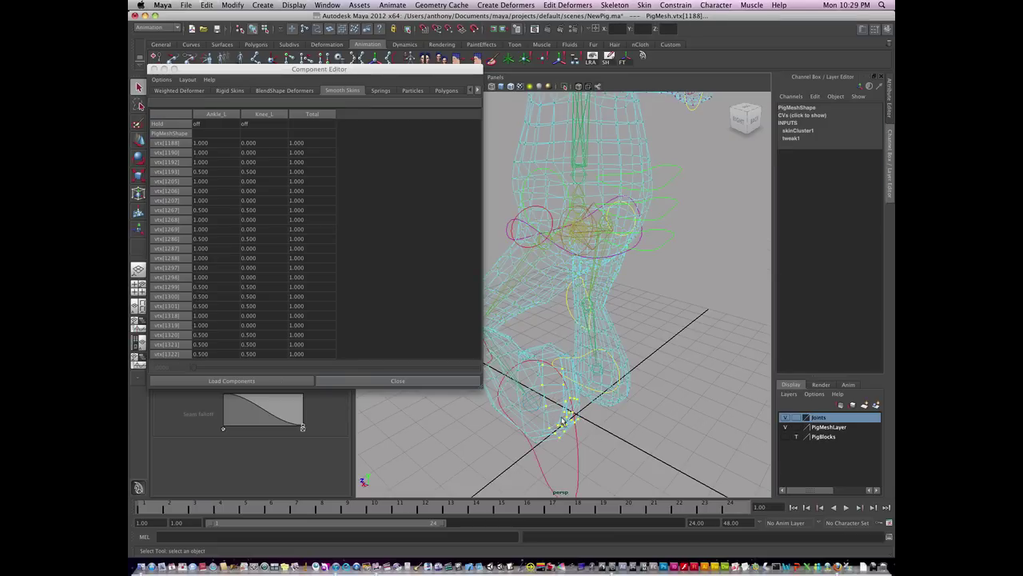
pyautogui.keyDown('alt'); pyautogui.moveTo(562, 422); pyautogui.dragTo(516, 428); pyautogui.keyUp('alt')
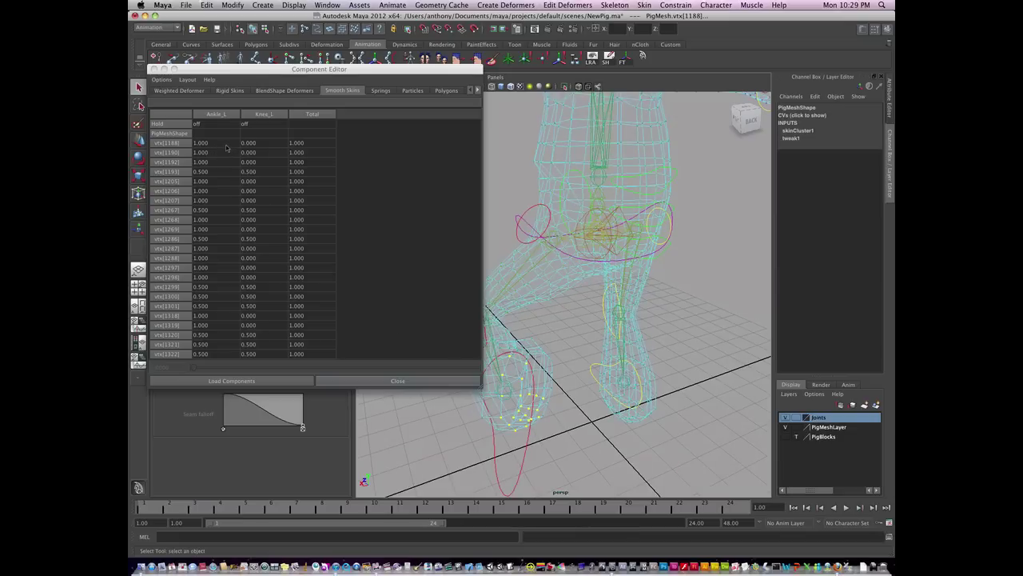
# Set the Ankle_L weight to 1 for the selected vertices at the end of the left foot
pyautogui.moveTo(226, 148); pyautogui.dragTo(228, 390)
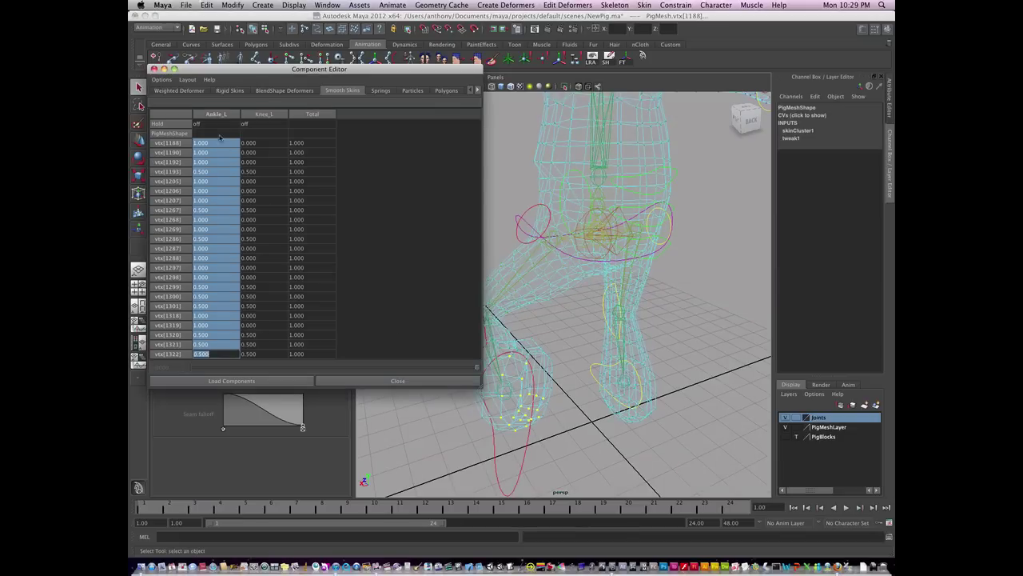
pyautogui.write('1')
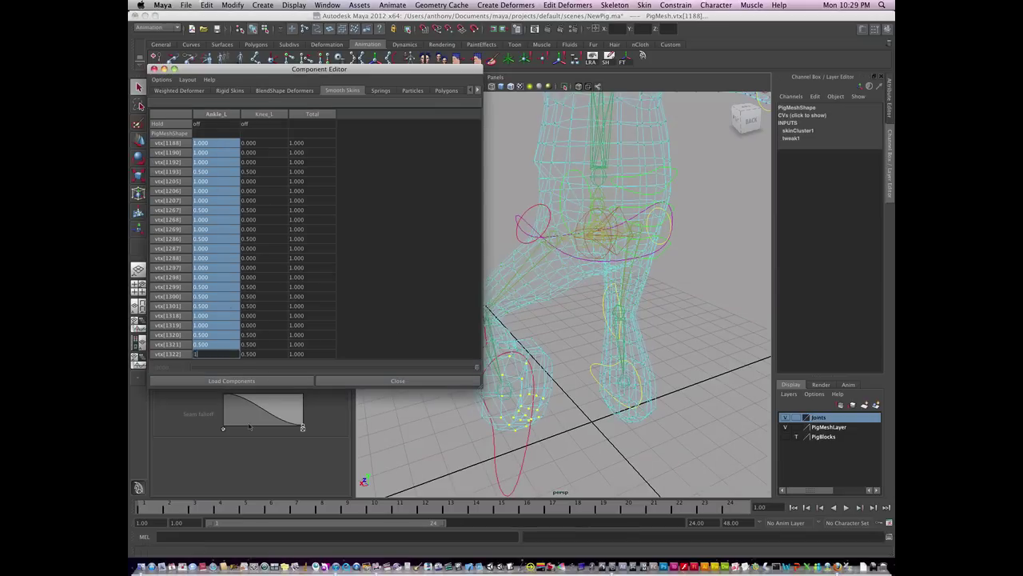
pyautogui.press('Return')
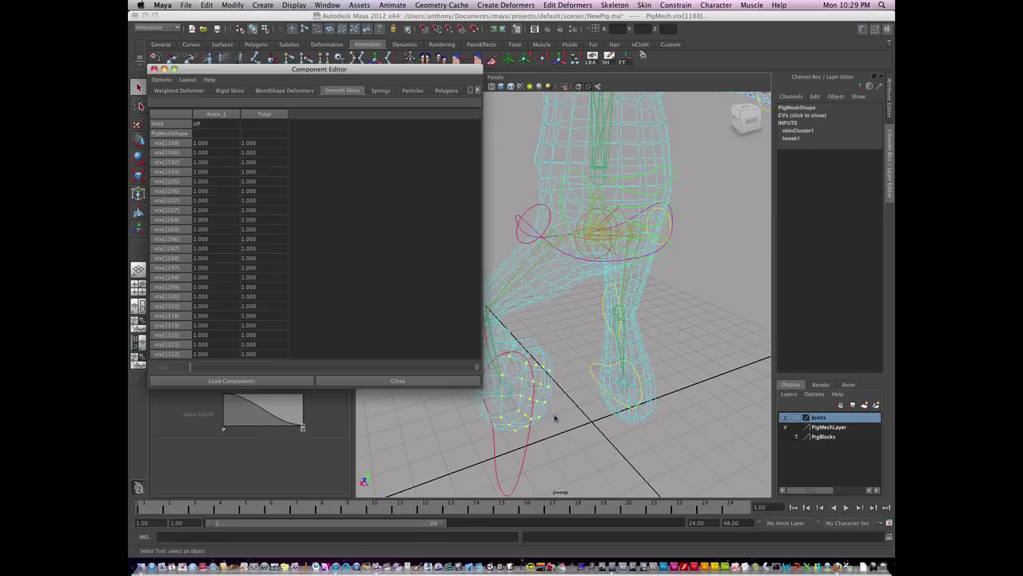
pyautogui.click(552, 420)
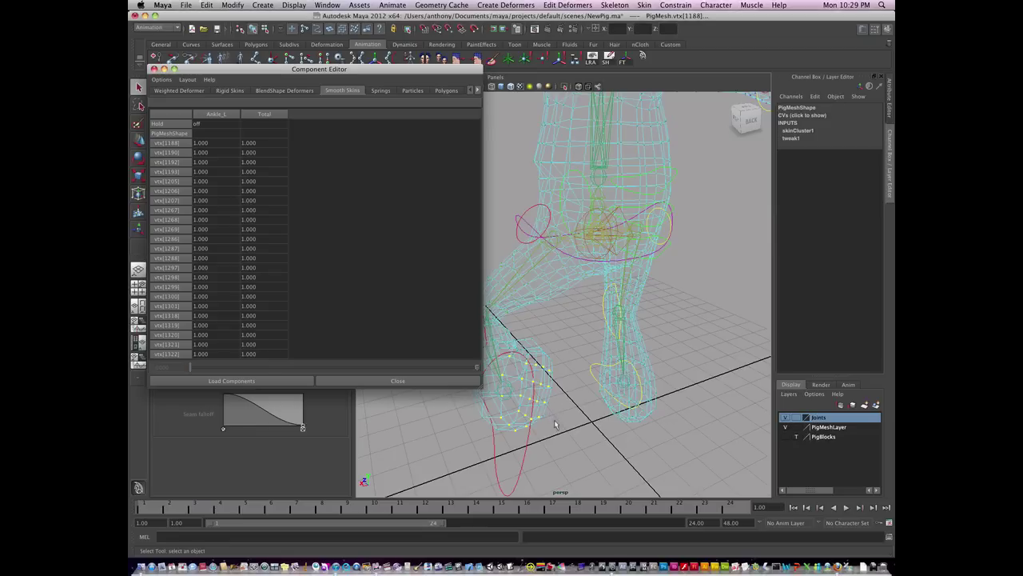
# Return to shaded display and rotate the left ankle control in Z to check how the foot deforms
pyautogui.press('5')
pyautogui.click(545, 452)
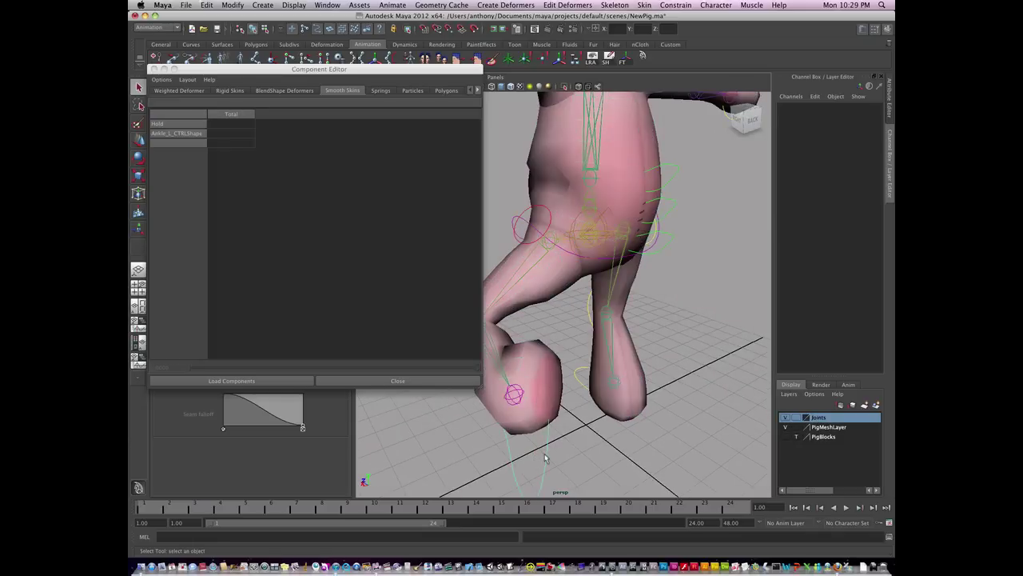
pyautogui.press('3')
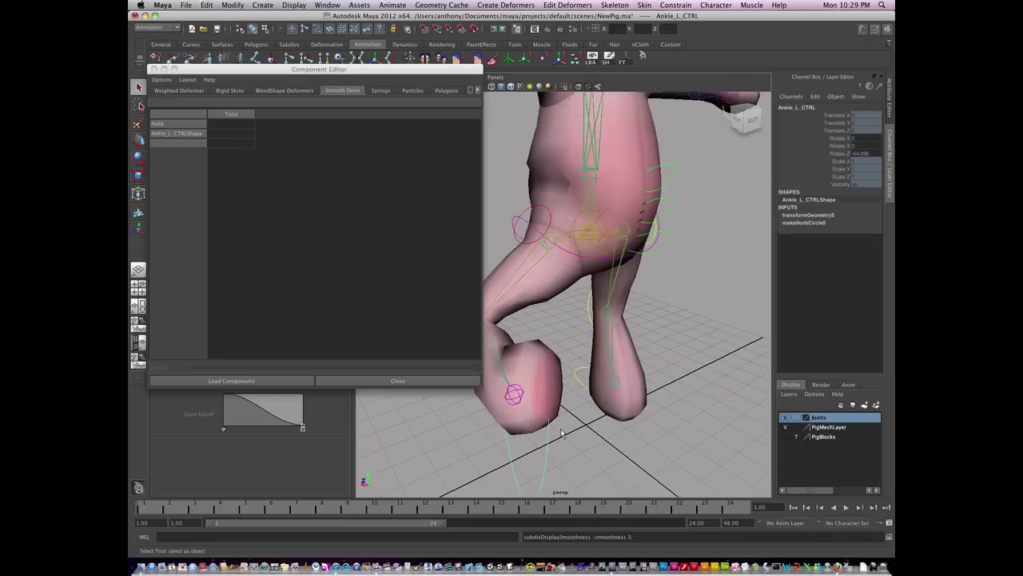
pyautogui.press('e')
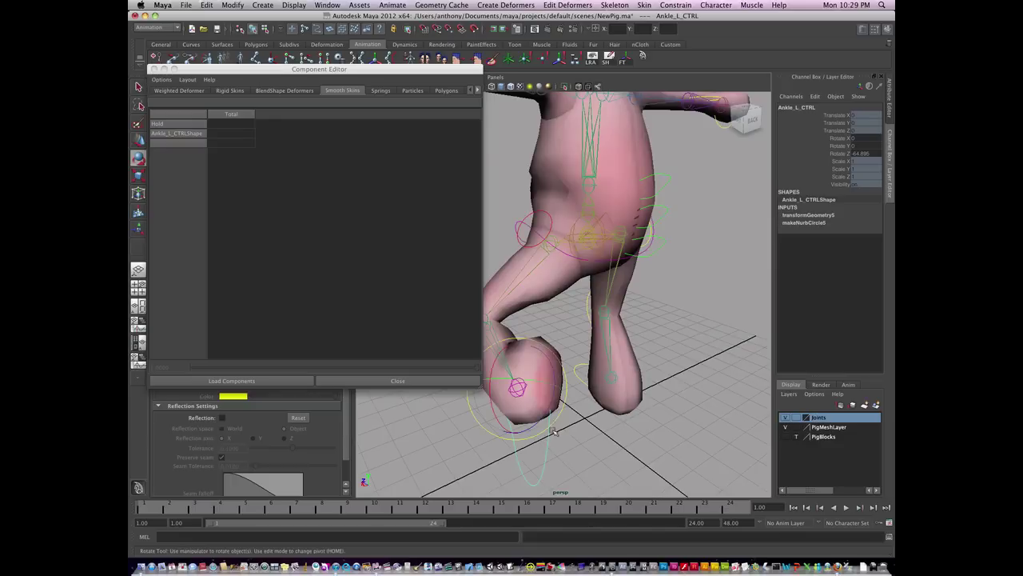
pyautogui.moveTo(552, 407); pyautogui.dragTo(574, 381)
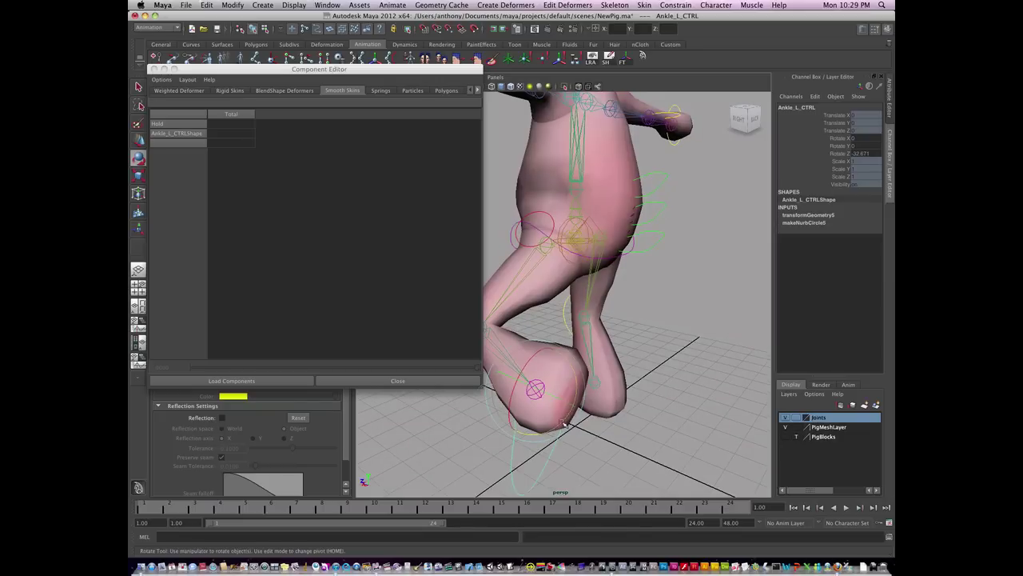
pyautogui.moveTo(567, 423); pyautogui.dragTo(681, 424)
pyautogui.click(582, 443)
pyautogui.keyDown('alt'); pyautogui.moveTo(582, 442); pyautogui.dragTo(552, 414); pyautogui.keyUp('alt')
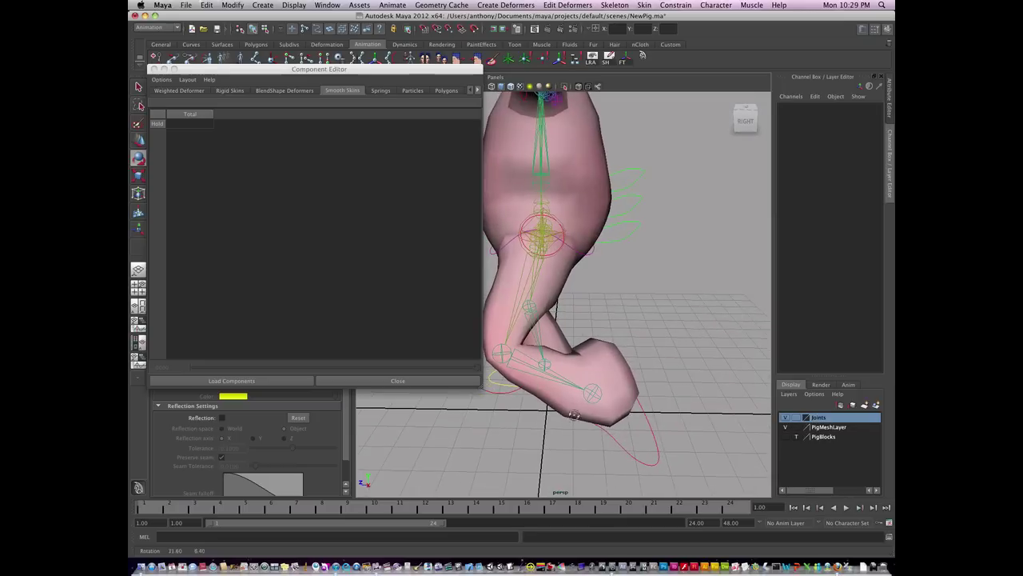
# Switch the pig mesh back to vertex selection and select the vertex loop on the lower left leg just above the ankle
pyautogui.click(615, 424)
pyautogui.keyDown('alt'); pyautogui.moveTo(625, 421); pyautogui.dragTo(593, 422); pyautogui.keyUp('alt')
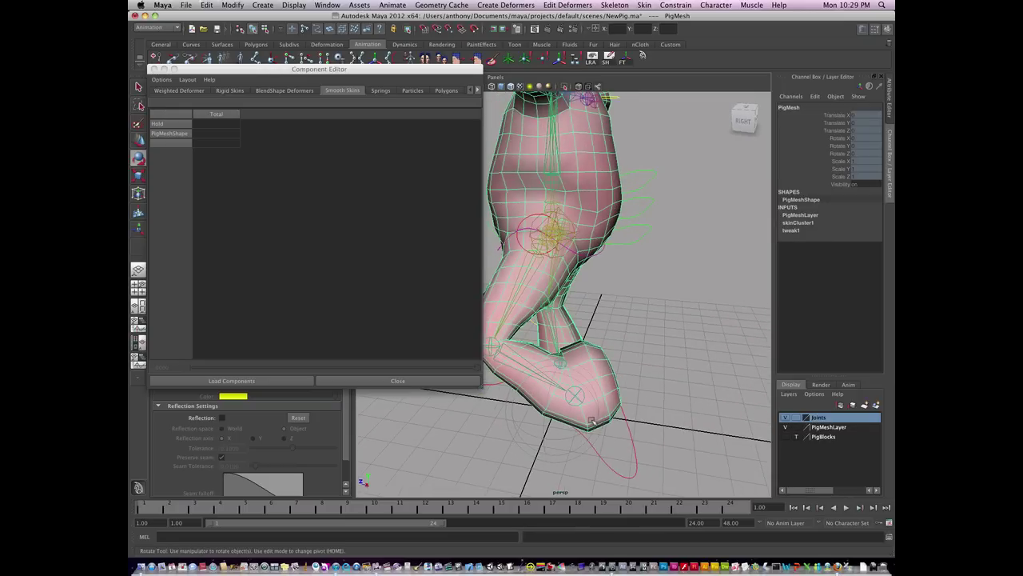
pyautogui.rightClick(592, 422)
pyautogui.moveTo(591, 422); pyautogui.dragTo(524, 399, button='right')
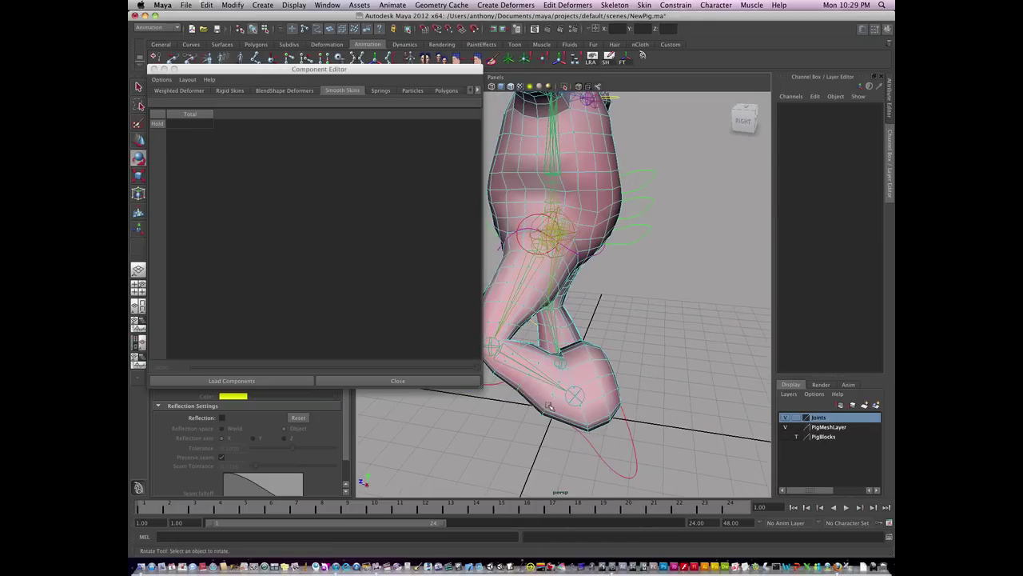
pyautogui.click(552, 408)
pyautogui.keyDown('shift'); pyautogui.doubleClick(555, 398); pyautogui.keyUp('shift')
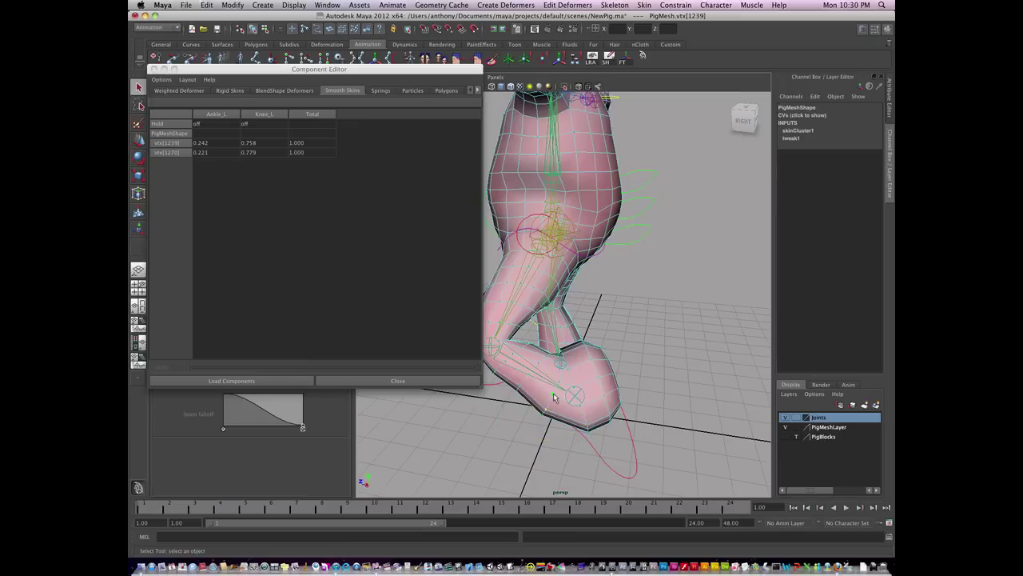
pyautogui.keyDown('alt'); pyautogui.moveTo(555, 399); pyautogui.dragTo(600, 386); pyautogui.keyUp('alt')
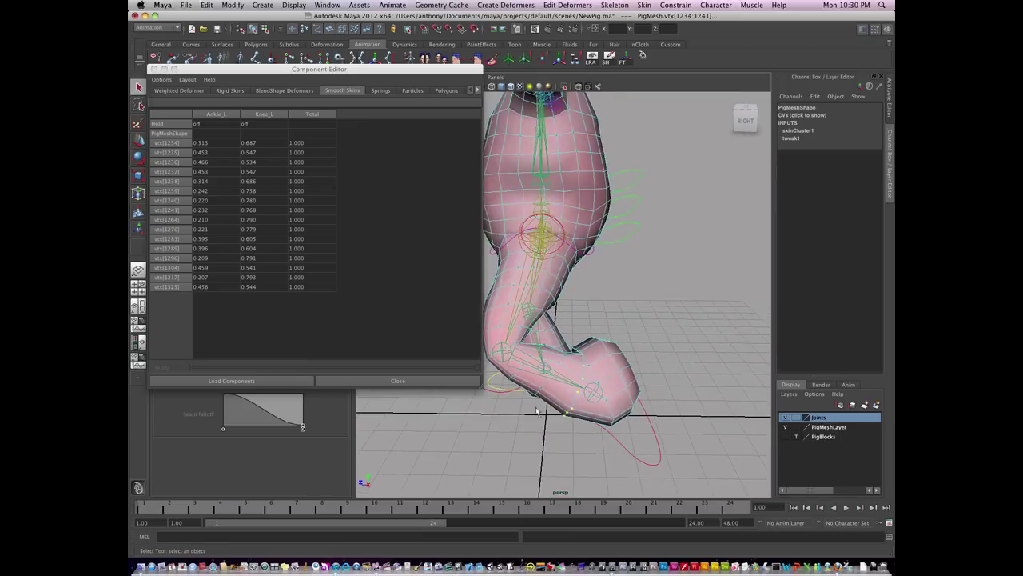
# Set the Ankle_L weight to 0.6 for the selected vertex loop just above the left ankle
pyautogui.moveTo(218, 144); pyautogui.dragTo(224, 285)
pyautogui.write('.')
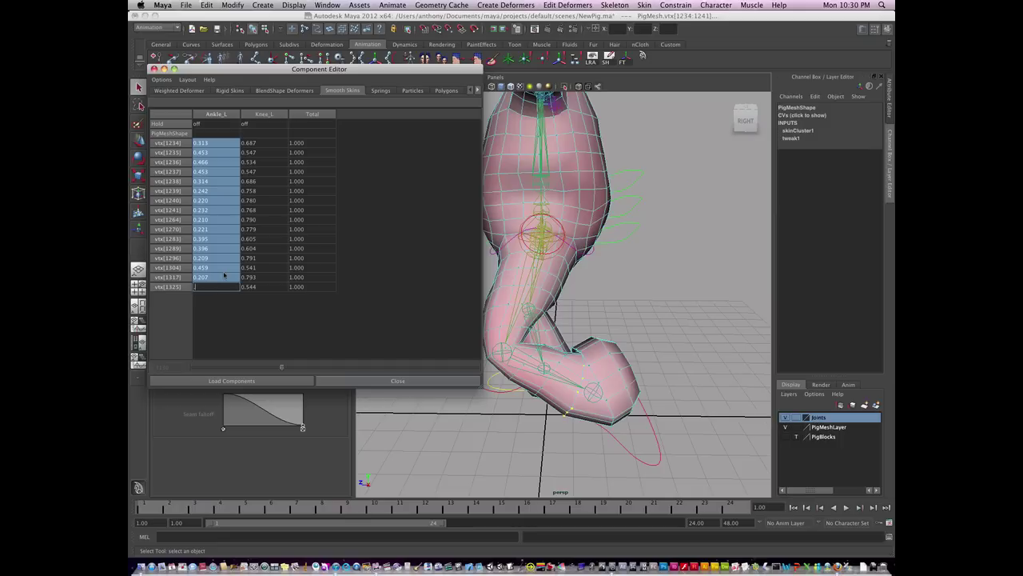
pyautogui.press('Return')
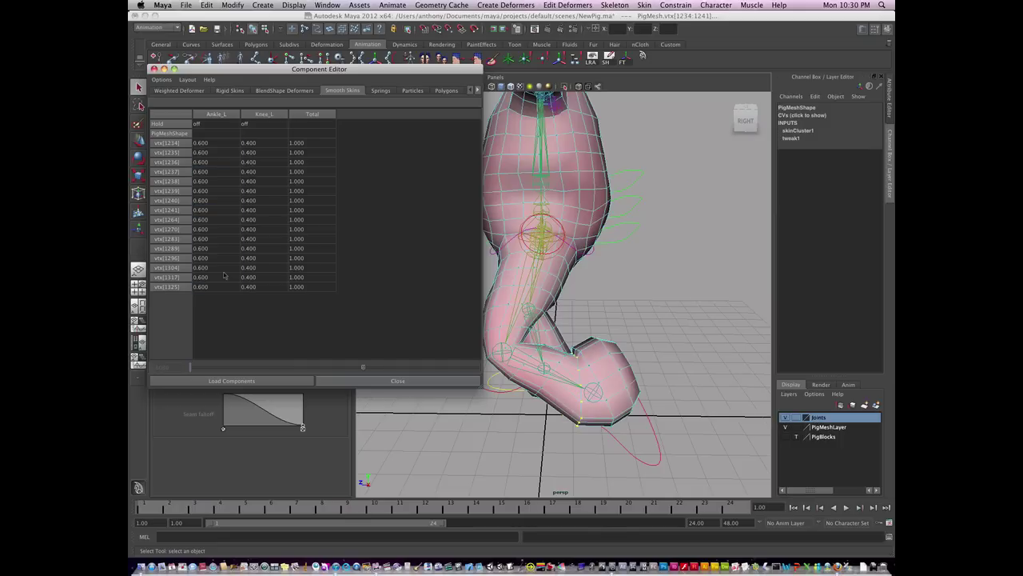
# Select the vertex loop around the middle of the lower left leg and set its Hip_L weight to 0
pyautogui.click(561, 387)
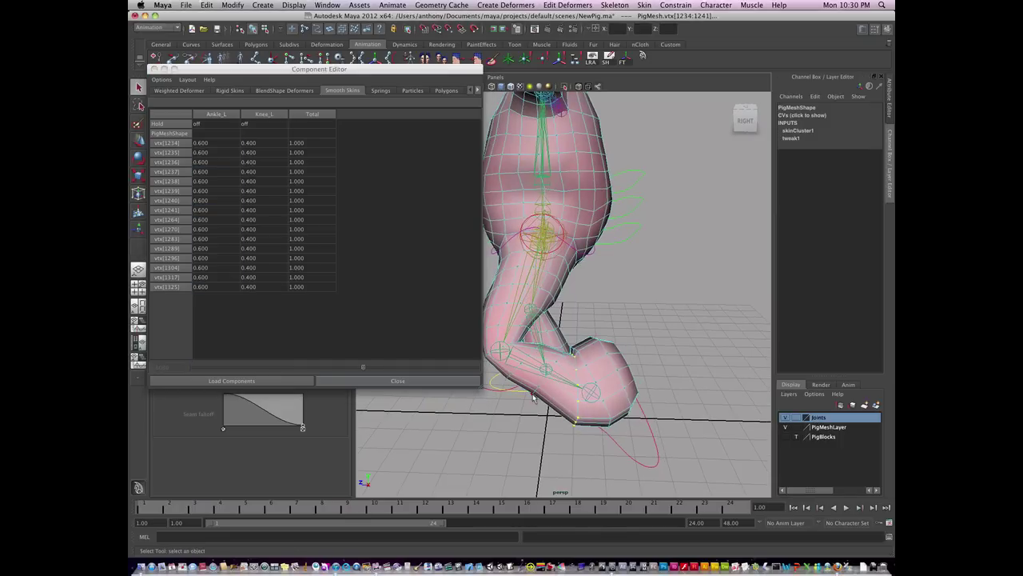
pyautogui.click(536, 393)
pyautogui.keyDown('shift'); pyautogui.doubleClick(540, 393); pyautogui.keyUp('shift')
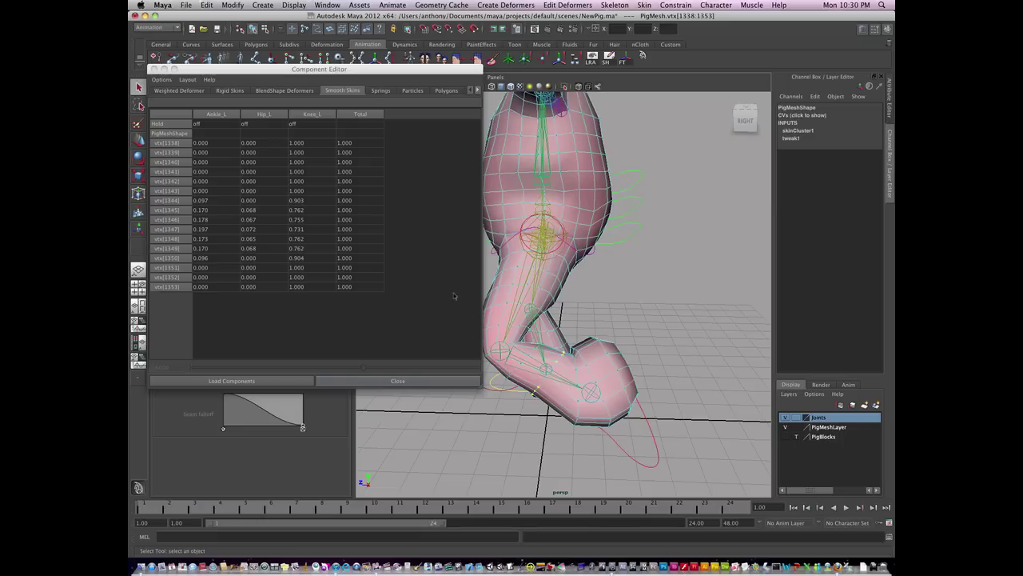
pyautogui.moveTo(270, 146); pyautogui.dragTo(273, 292)
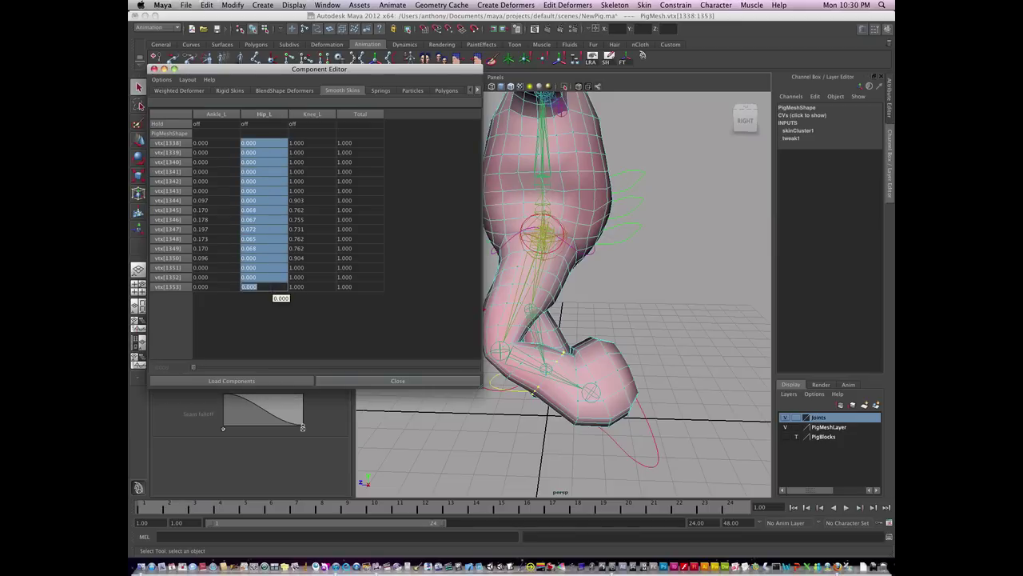
pyautogui.write('0')
pyautogui.press('Return')
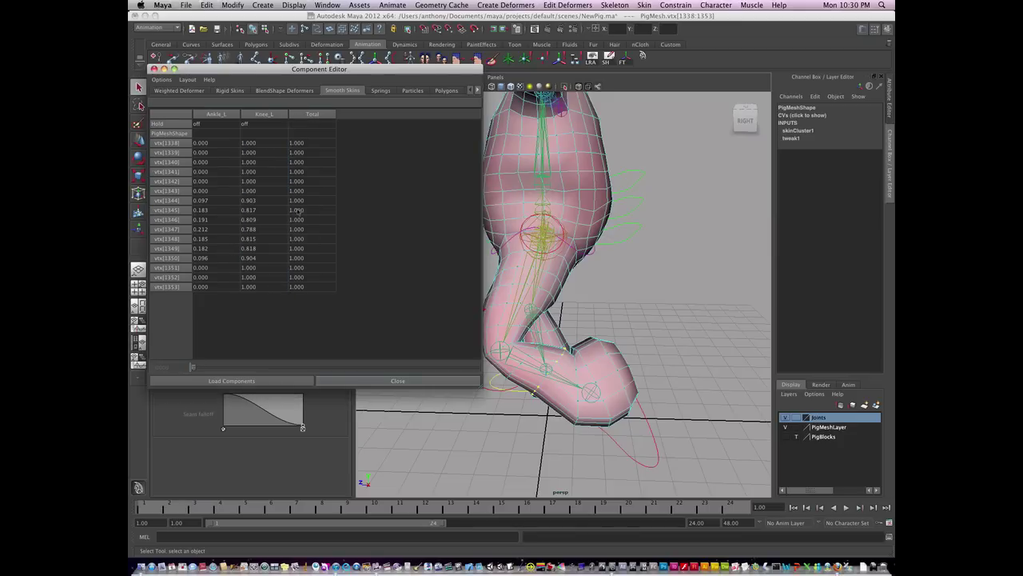
# Set the Knee_L weight to 1 for the selected mid-shin vertex loop
pyautogui.moveTo(265, 147); pyautogui.dragTo(269, 286)
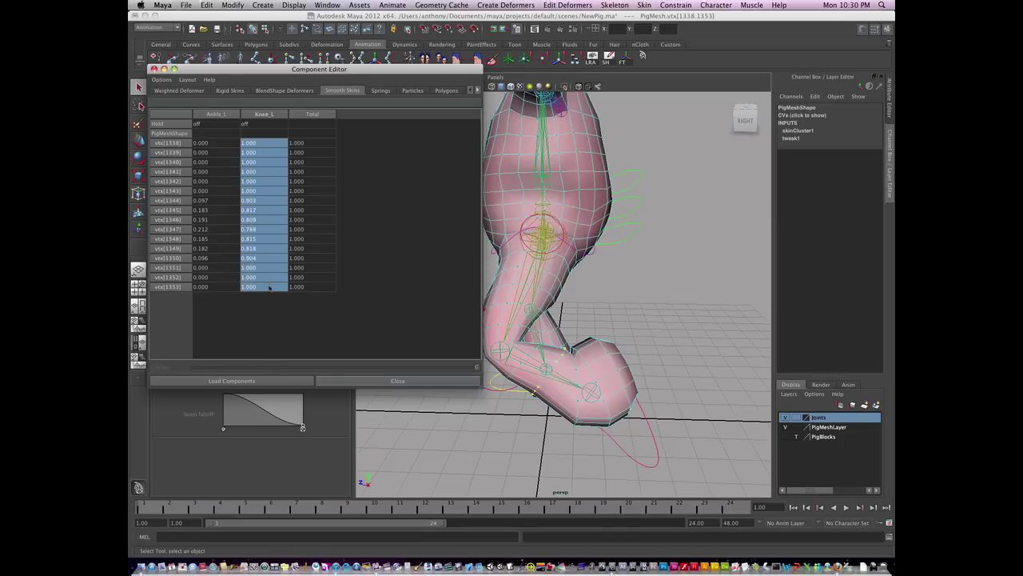
pyautogui.write('0')
pyautogui.press('Return')
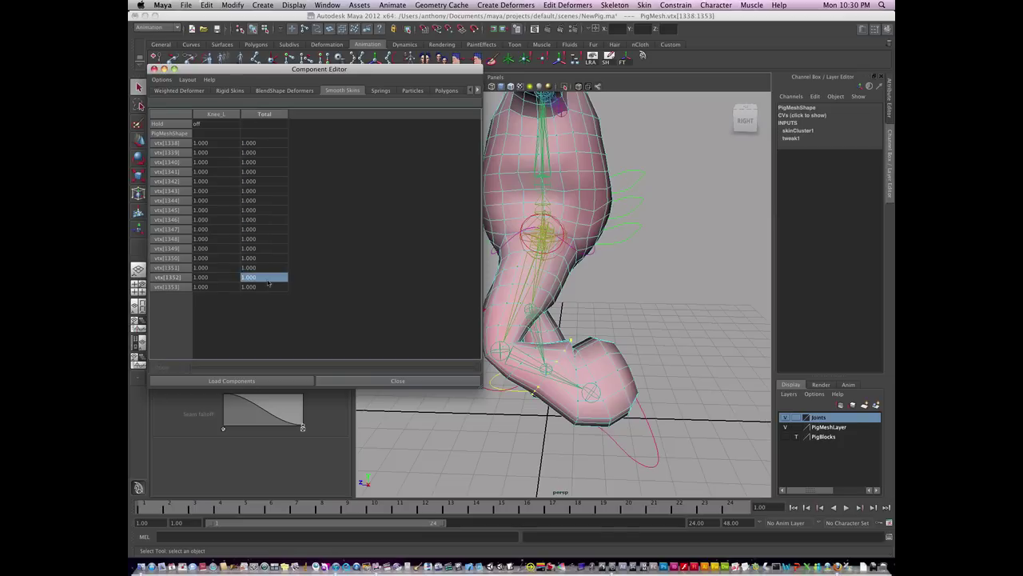
# Select the vertex loop just below the left knee and set its Knee_L weight to 1
pyautogui.click(545, 361)
pyautogui.keyDown('shift'); pyautogui.doubleClick(540, 367); pyautogui.keyUp('shift')
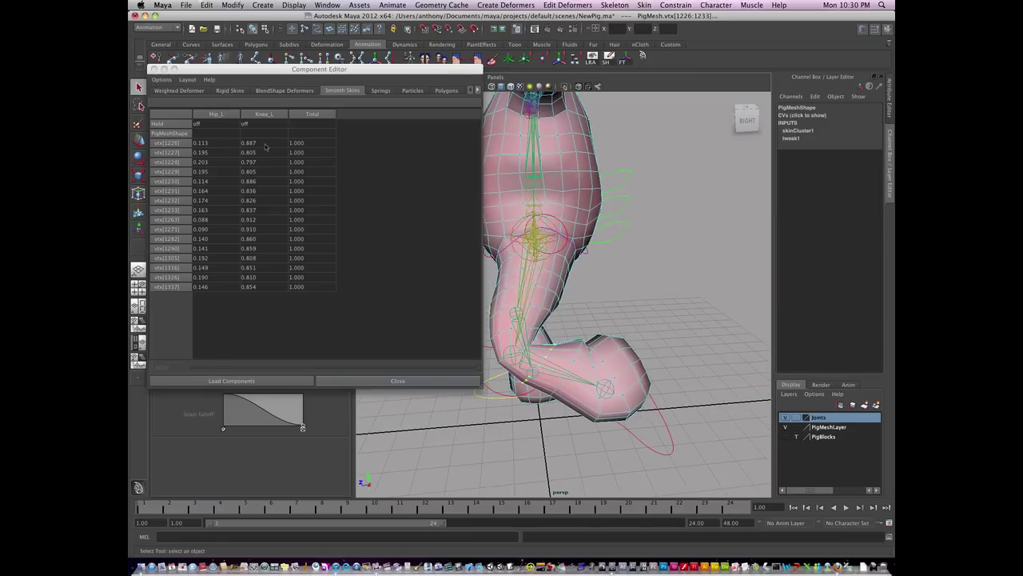
pyautogui.moveTo(266, 145); pyautogui.dragTo(264, 283)
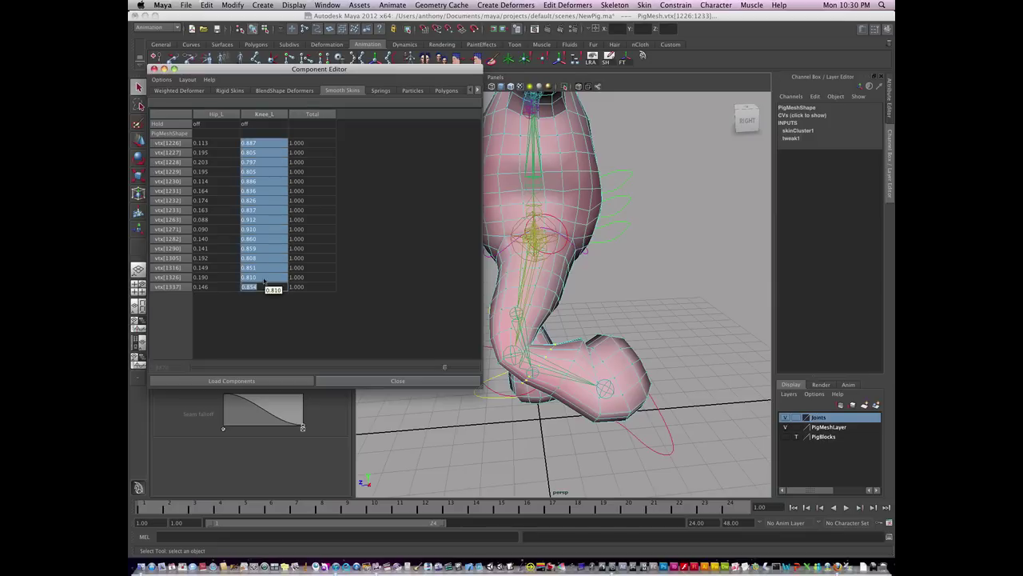
pyautogui.write('1')
pyautogui.press('Return')
# Select the vertex loop around the left knee joint and set its Knee_L weight to 0.5
pyautogui.keyDown('alt'); pyautogui.moveTo(533, 432); pyautogui.dragTo(616, 389); pyautogui.keyUp('alt')
pyautogui.click(591, 388)
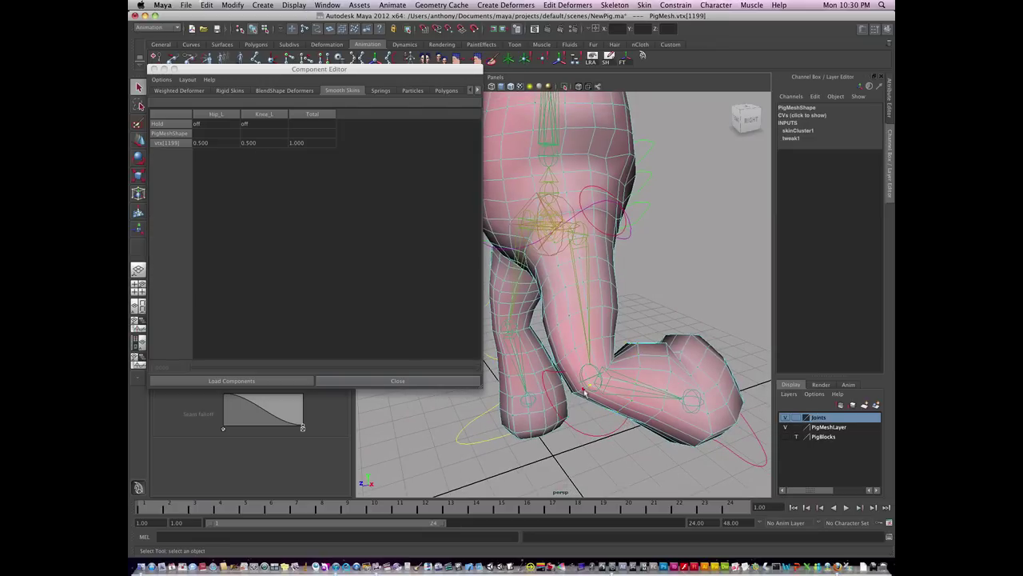
pyautogui.keyDown('shift'); pyautogui.doubleClick(584, 389); pyautogui.keyUp('shift')
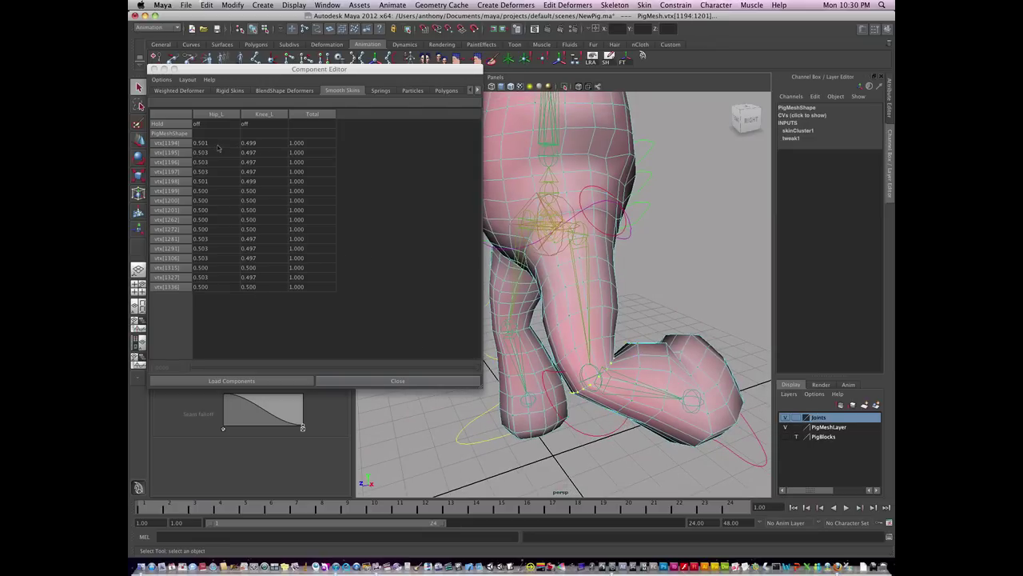
pyautogui.moveTo(258, 148); pyautogui.dragTo(261, 281)
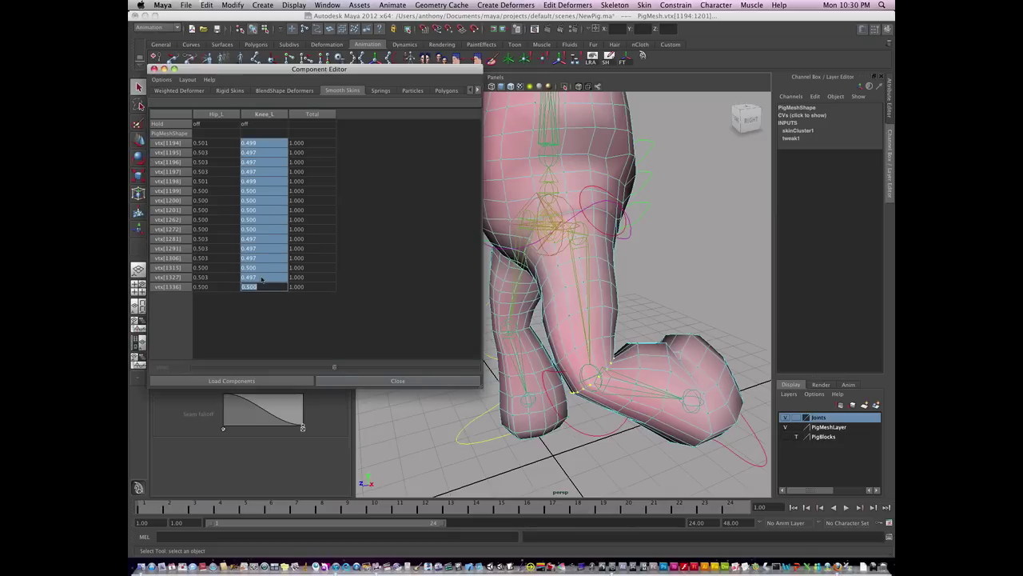
pyautogui.write('0.5')
pyautogui.press('Return')
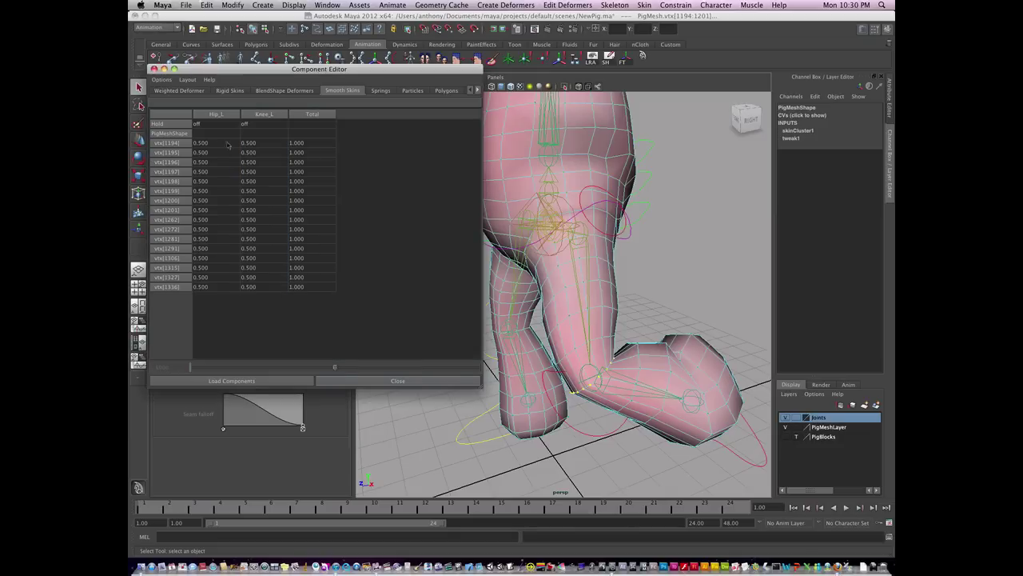
# Try a Hip_L weight of 1 on the vertex loop just above the left knee and undo it
pyautogui.keyDown('alt'); pyautogui.moveTo(640, 336); pyautogui.dragTo(601, 351); pyautogui.keyUp('alt')
pyautogui.click(606, 349)
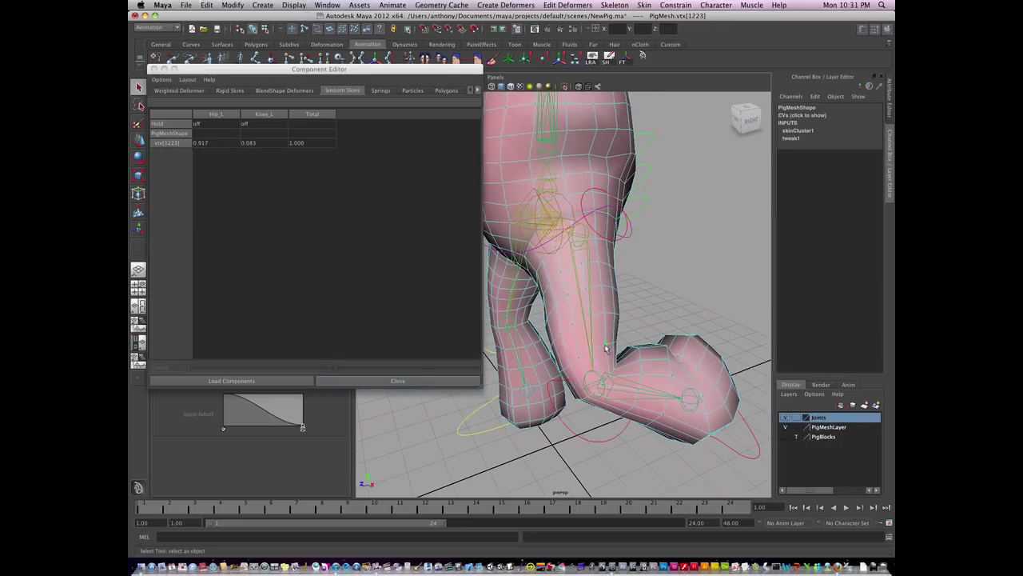
pyautogui.keyDown('shift'); pyautogui.doubleClick(594, 351); pyautogui.keyUp('shift')
pyautogui.keyDown('alt'); pyautogui.moveTo(603, 375); pyautogui.dragTo(610, 376); pyautogui.keyUp('alt')
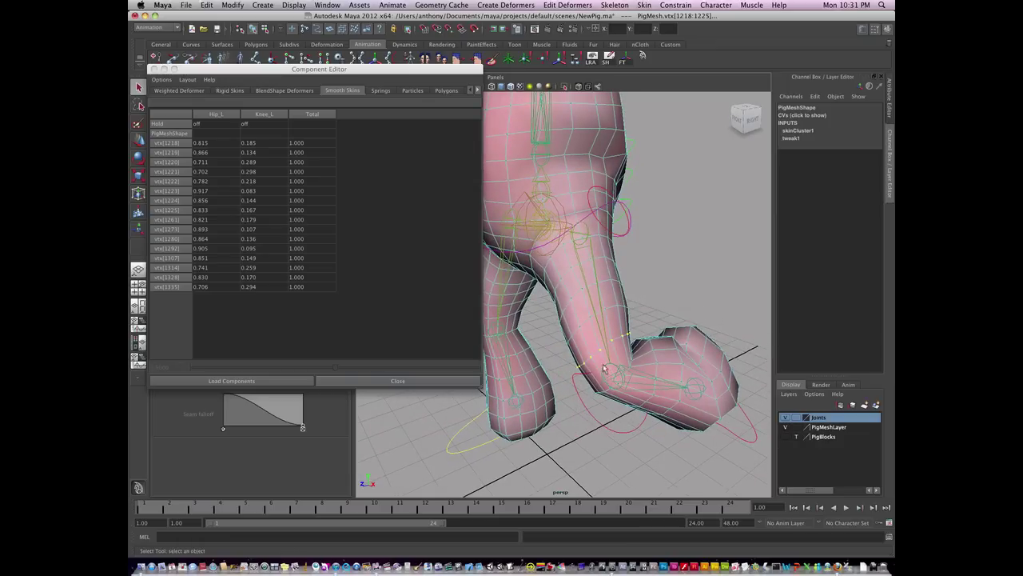
pyautogui.moveTo(216, 144); pyautogui.dragTo(220, 287)
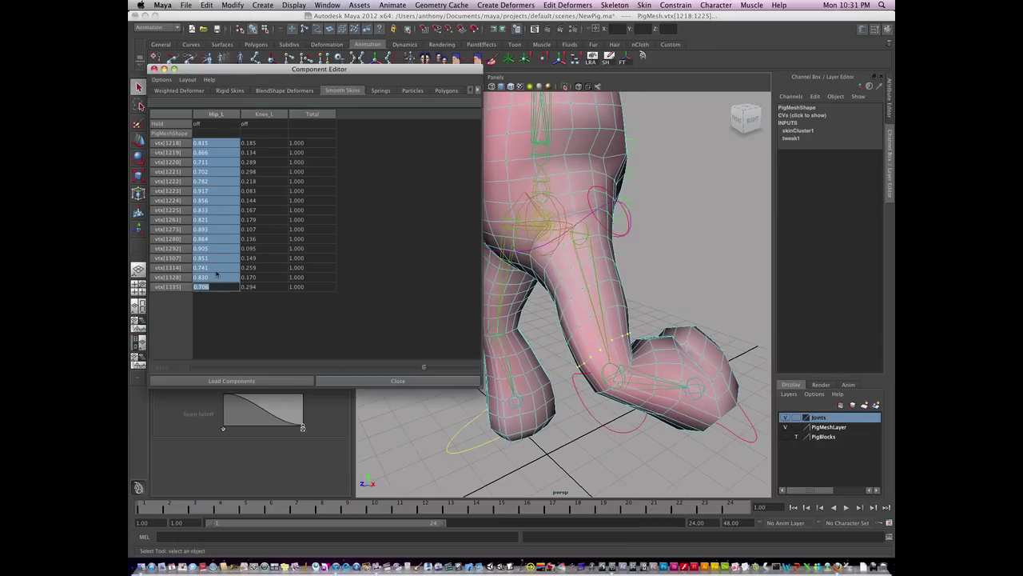
pyautogui.write('1')
pyautogui.press('Return')
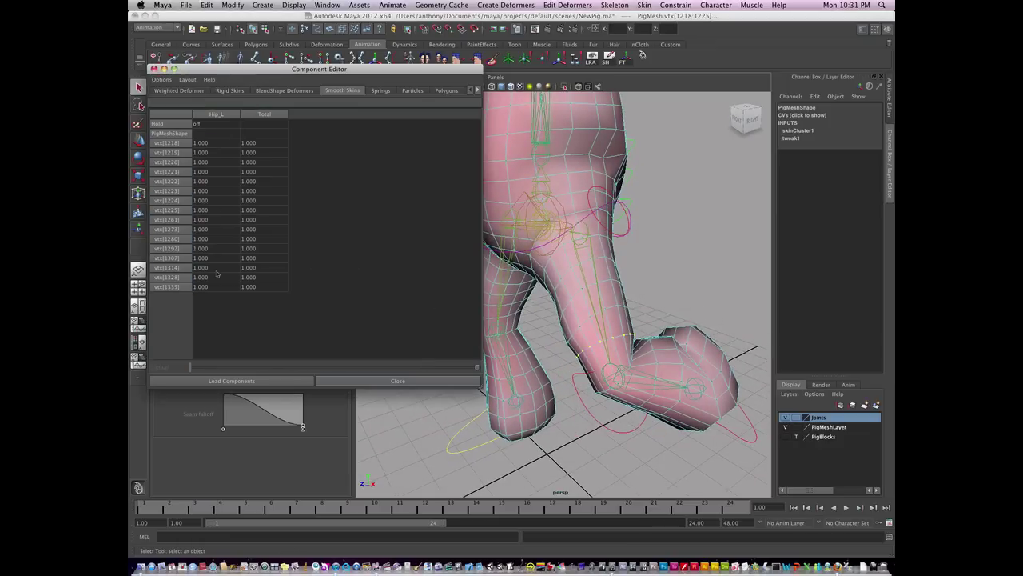
pyautogui.keyDown('alt'); pyautogui.moveTo(572, 400); pyautogui.dragTo(568, 397); pyautogui.keyUp('alt')
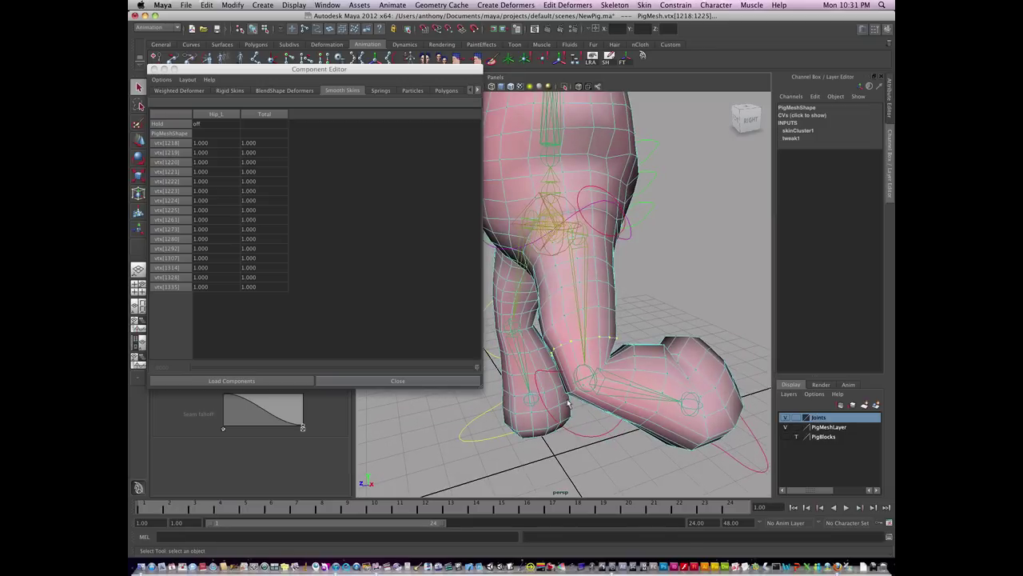
pyautogui.press('z')
# Reselect the vertex loop just above the left knee and set its Hip_L weight to 0.85
pyautogui.click(627, 331)
pyautogui.click(596, 339)
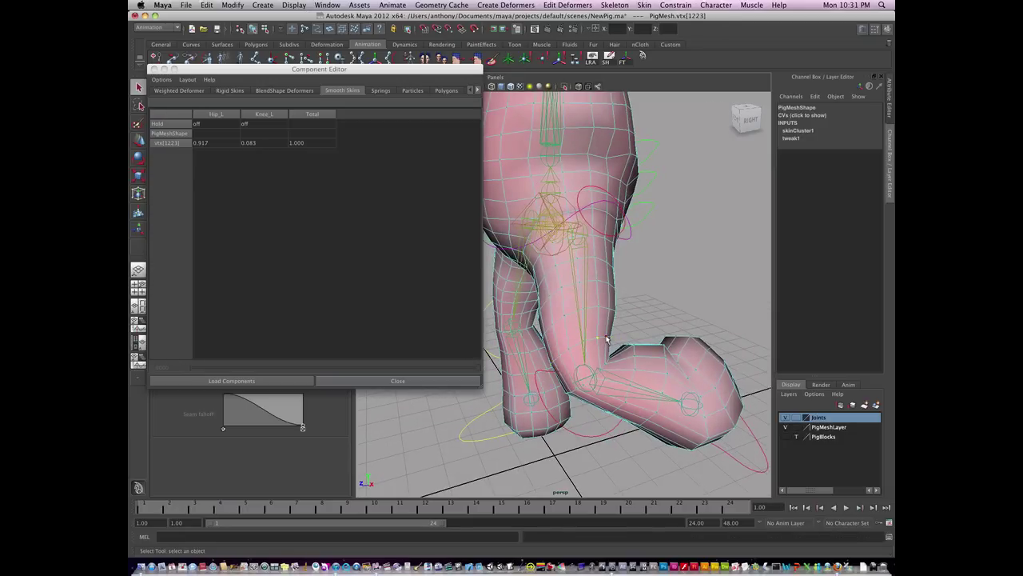
pyautogui.hotkey('shift', '.')
pyautogui.moveTo(226, 144); pyautogui.dragTo(222, 276)
pyautogui.write('0')
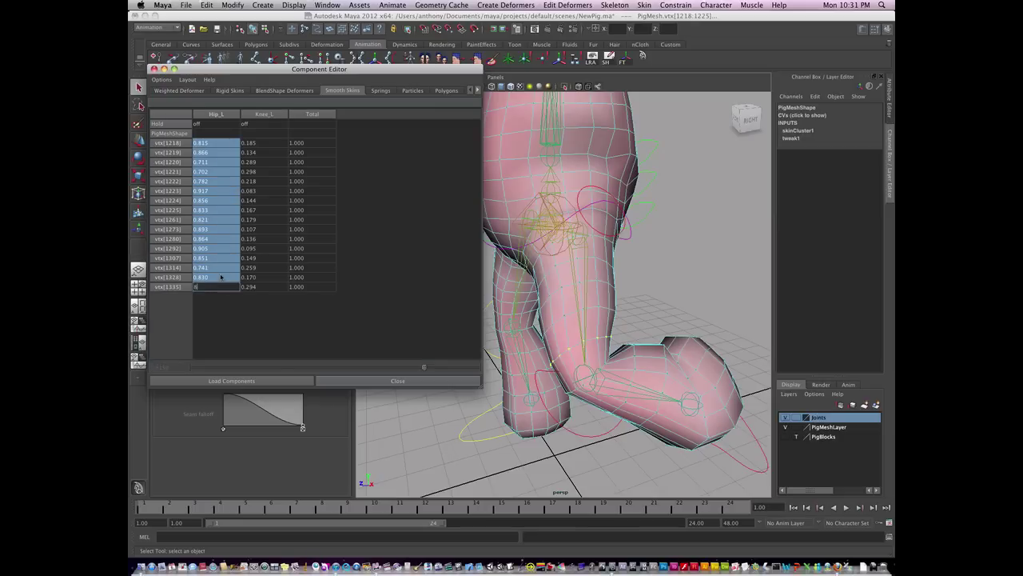
pyautogui.press('Return')
# Select the vertex loop around the middle of the left thigh and grow the selection once
pyautogui.keyDown('alt'); pyautogui.moveTo(576, 375); pyautogui.dragTo(627, 312); pyautogui.keyUp('alt')
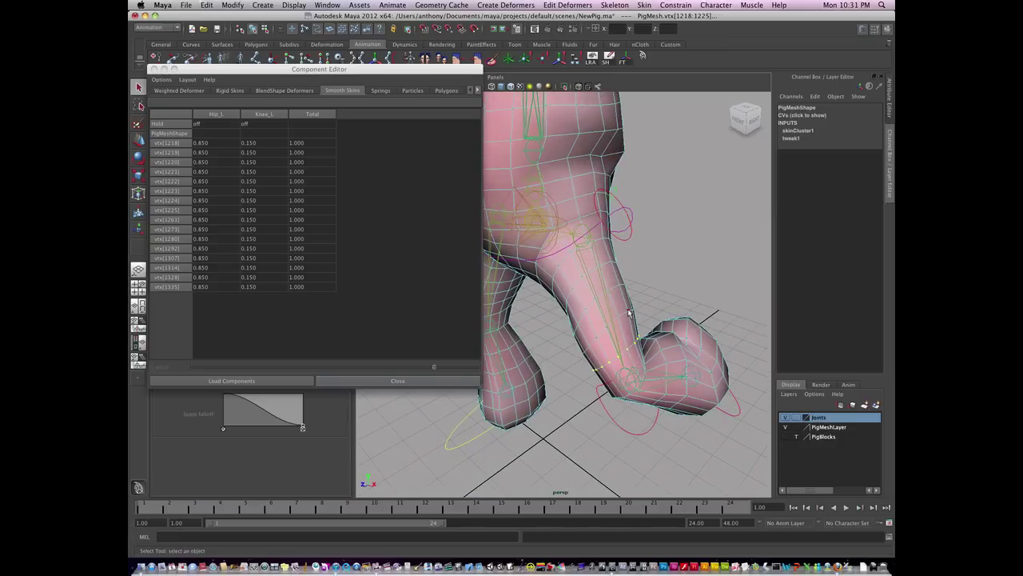
pyautogui.click(629, 314)
pyautogui.keyDown('shift'); pyautogui.doubleClick(619, 316); pyautogui.keyUp('shift')
pyautogui.click(654, 296)
pyautogui.keyDown('alt'); pyautogui.moveTo(652, 297); pyautogui.dragTo(622, 284); pyautogui.keyUp('alt')
pyautogui.click(605, 292)
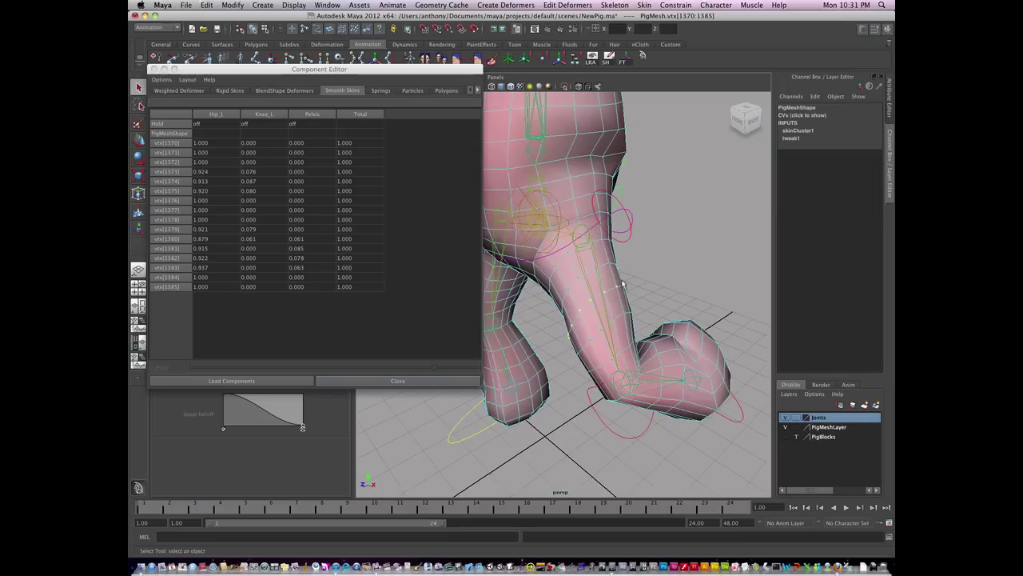
pyautogui.hotkey('shift', '.')
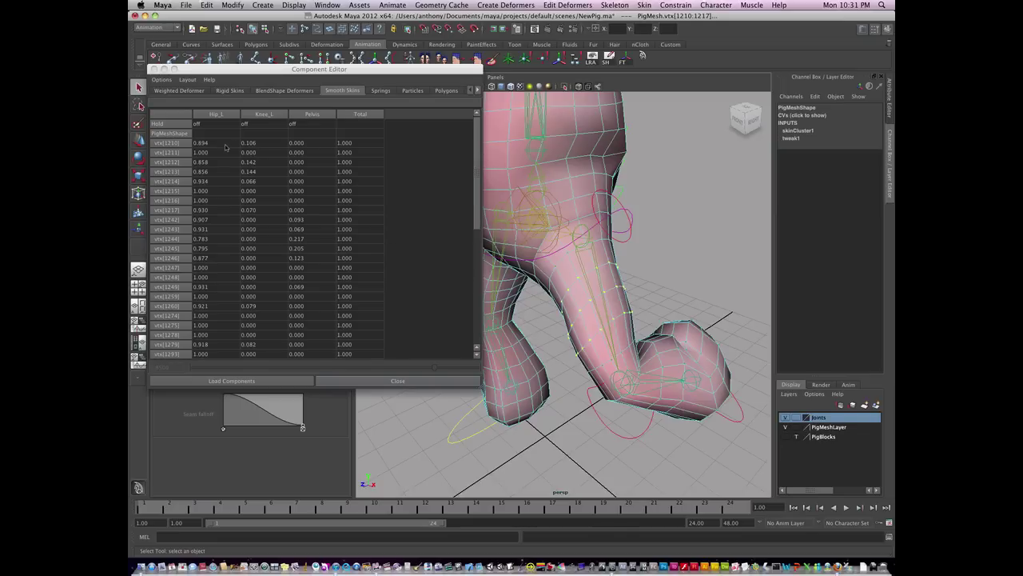
# Set the Hip_L weight to 1 for all selected left thigh vertices and check the whole weight list
pyautogui.moveTo(226, 147); pyautogui.dragTo(225, 376)
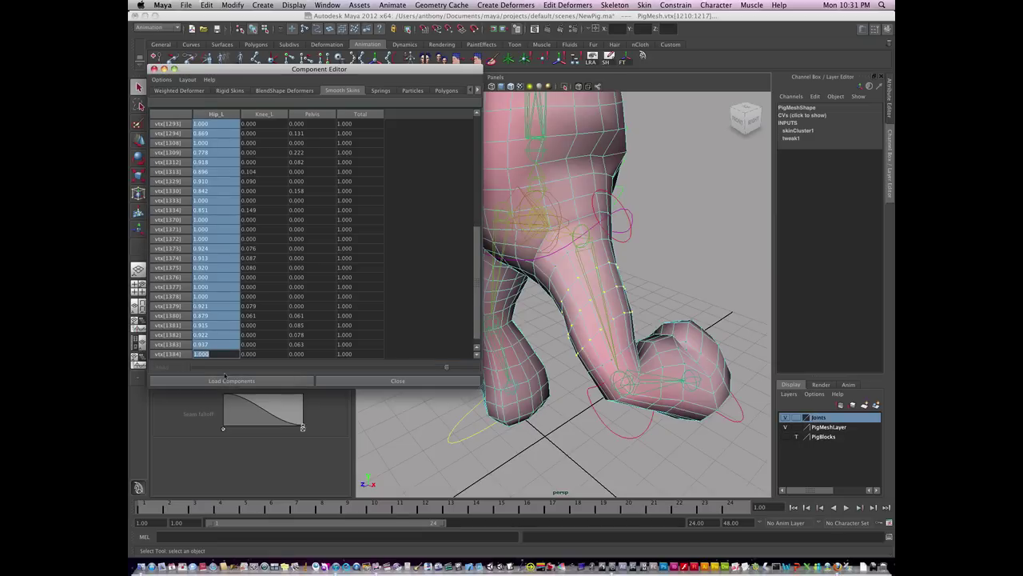
pyautogui.write('1')
pyautogui.press('Return')
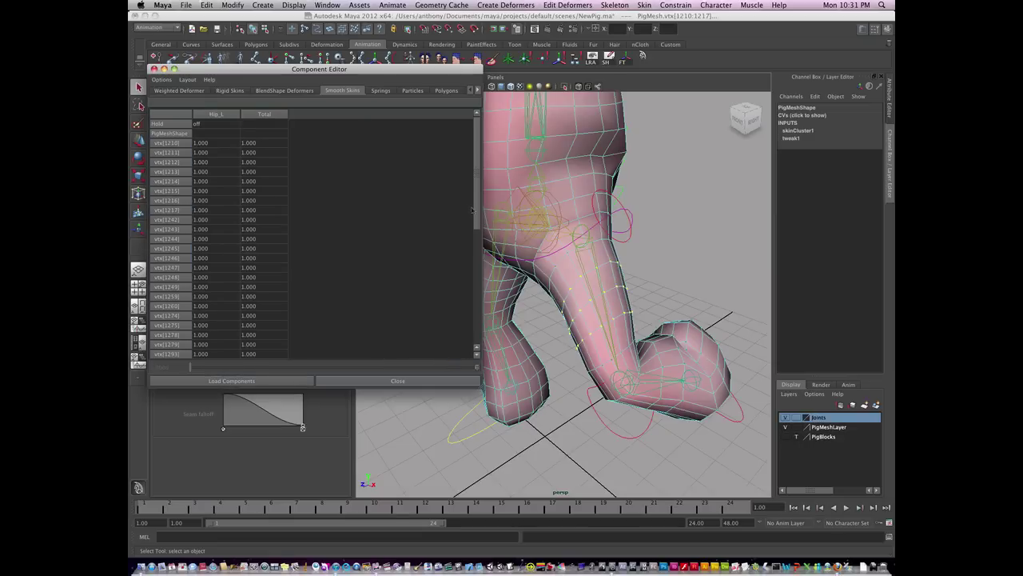
pyautogui.moveTo(478, 218); pyautogui.dragTo(484, 367)
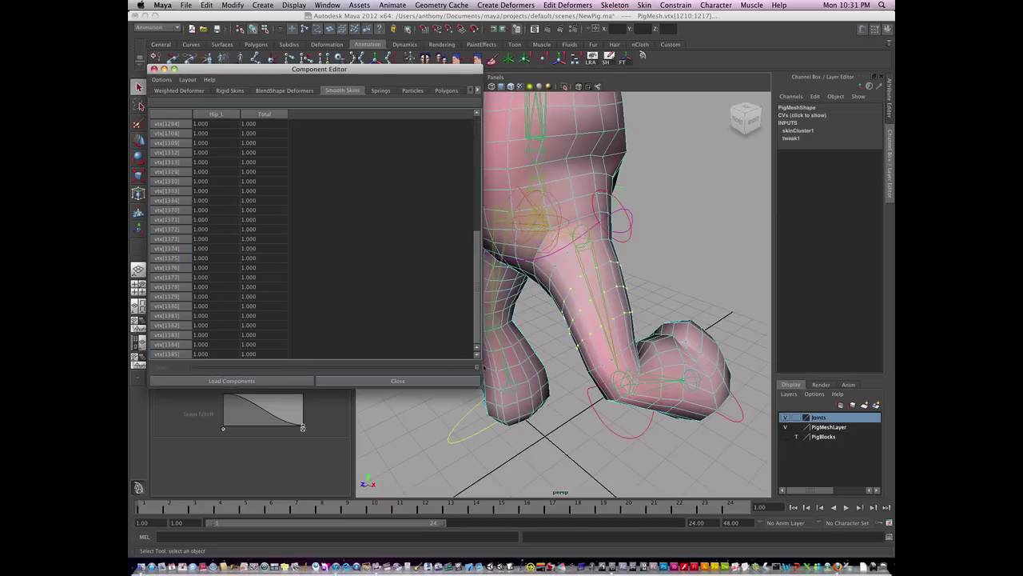
# Clear the vertex selection, select the left hip control with the Rotate tool and inspect the bent left leg
pyautogui.click(672, 289)
pyautogui.keyDown('alt'); pyautogui.moveTo(652, 289); pyautogui.dragTo(637, 271); pyautogui.keyUp('alt')
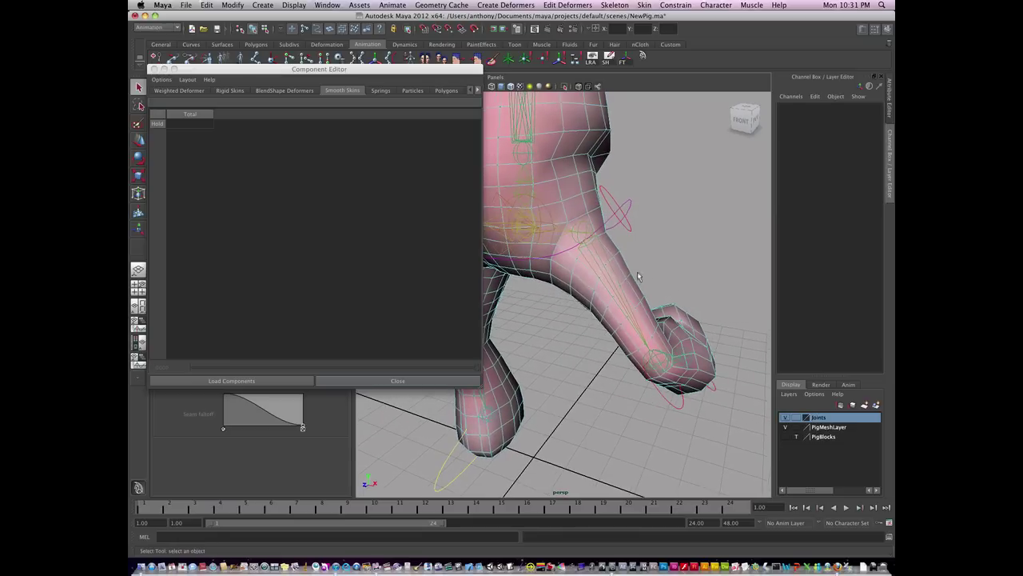
pyautogui.click(630, 230)
pyautogui.press('e')
pyautogui.keyDown('alt'); pyautogui.moveTo(625, 280); pyautogui.dragTo(554, 260); pyautogui.keyUp('alt')
pyautogui.keyDown('alt'); pyautogui.moveTo(620, 320); pyautogui.dragTo(538, 378, button='right'); pyautogui.keyUp('alt')
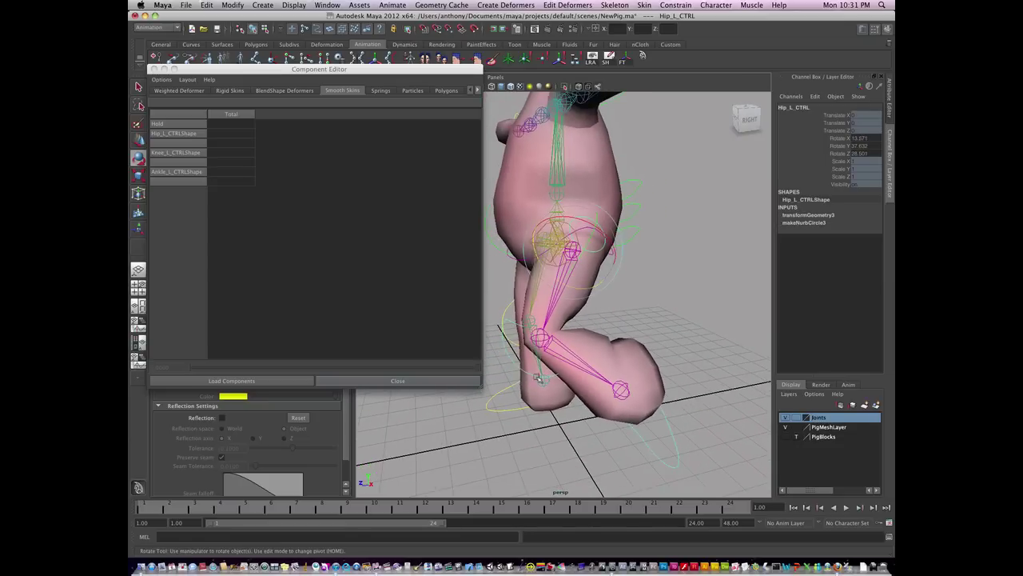
# Rotate the left knee control in Z to about -14.4 to check how the knee deforms
pyautogui.click(526, 372)
pyautogui.keyDown('alt'); pyautogui.moveTo(528, 373); pyautogui.dragTo(559, 373); pyautogui.keyUp('alt')
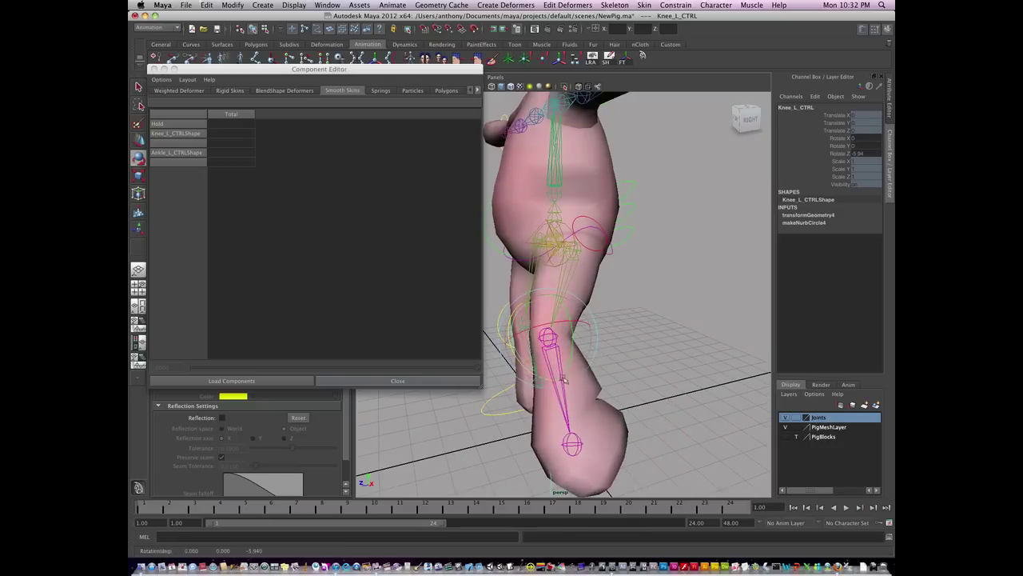
pyautogui.keyDown('alt'); pyautogui.moveTo(612, 349); pyautogui.dragTo(569, 308); pyautogui.keyUp('alt')
pyautogui.keyDown('alt'); pyautogui.moveTo(584, 309); pyautogui.dragTo(634, 313, button='middle'); pyautogui.keyUp('alt')
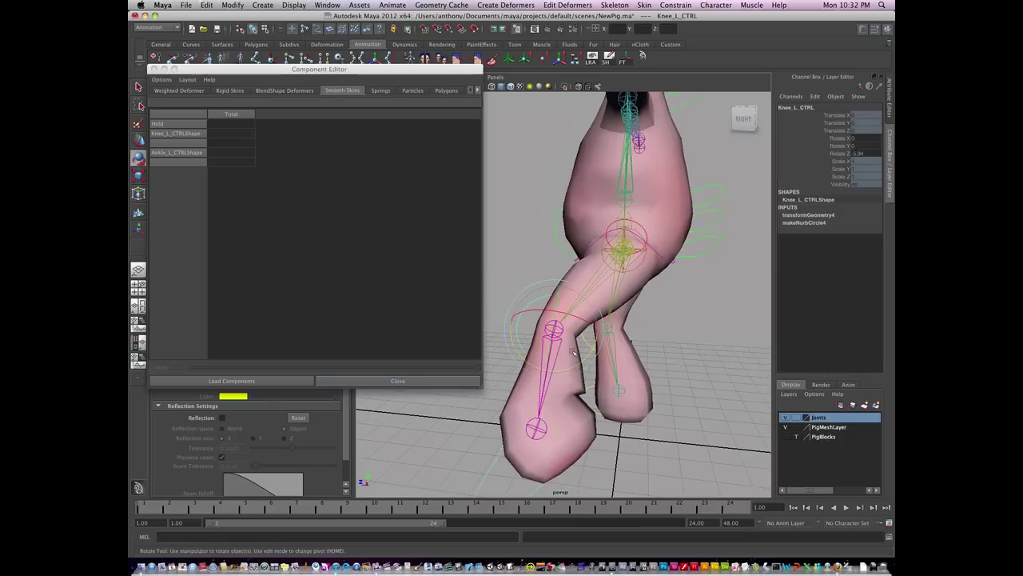
pyautogui.moveTo(567, 370)
pyautogui.mouseDown()
pyautogui.moveTo(582, 360)
pyautogui.moveTo(578, 378)
pyautogui.mouseUp()
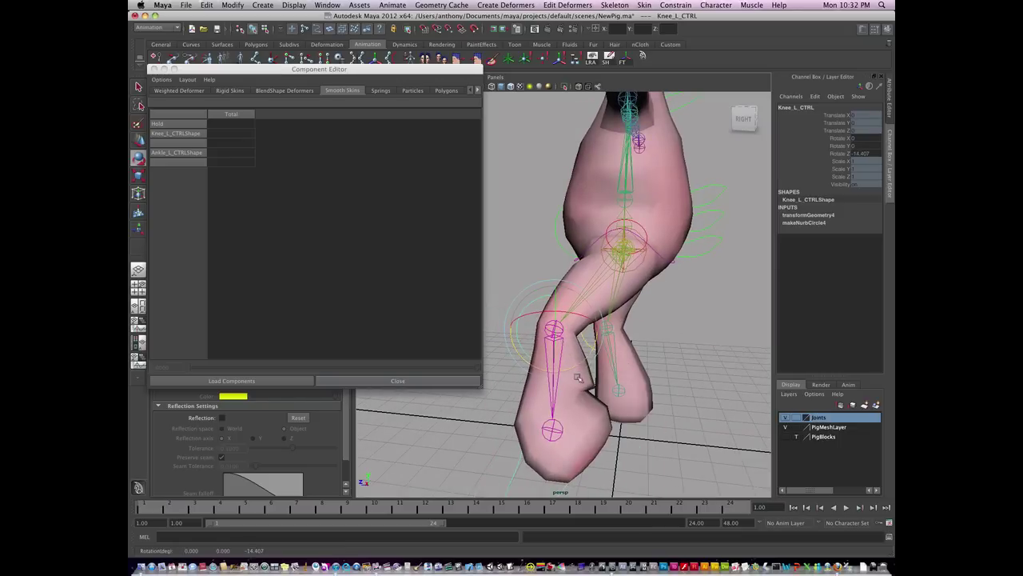
# Select the left ankle control and rotate it in several directions to check how the foot deforms
pyautogui.click(526, 471)
pyautogui.moveTo(555, 473); pyautogui.dragTo(552, 476)
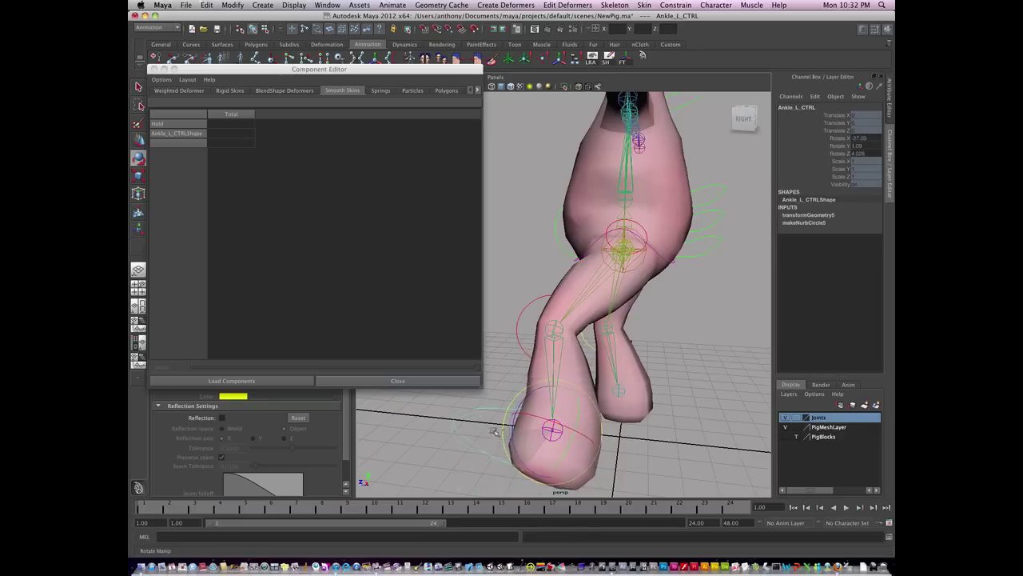
pyautogui.moveTo(514, 398); pyautogui.dragTo(503, 410)
pyautogui.moveTo(504, 450); pyautogui.dragTo(568, 432)
# Select the pig mesh and examine the crease at the left ankle from several angles
pyautogui.click(663, 430)
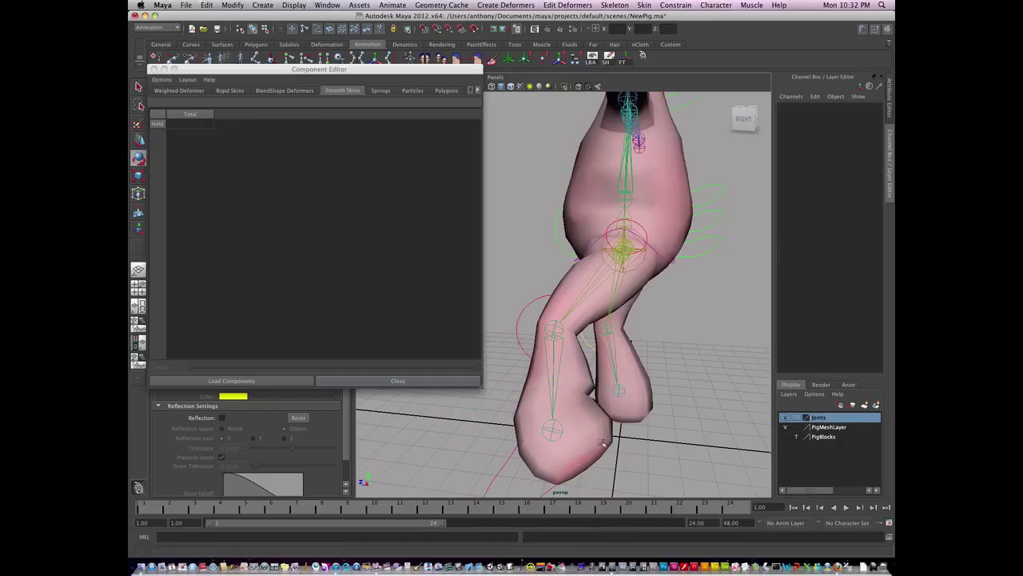
pyautogui.keyDown('alt'); pyautogui.moveTo(628, 424); pyautogui.dragTo(664, 423, button='right'); pyautogui.keyUp('alt')
pyautogui.keyDown('alt'); pyautogui.moveTo(591, 432); pyautogui.dragTo(639, 432); pyautogui.keyUp('alt')
pyautogui.keyDown('alt'); pyautogui.moveTo(638, 433); pyautogui.dragTo(634, 402, button='middle'); pyautogui.keyUp('alt')
pyautogui.keyDown('alt'); pyautogui.moveTo(634, 402); pyautogui.dragTo(546, 413); pyautogui.keyUp('alt')
pyautogui.click(621, 407)
pyautogui.keyDown('alt'); pyautogui.moveTo(546, 414); pyautogui.dragTo(646, 397, button='middle'); pyautogui.keyUp('alt')
pyautogui.keyDown('alt'); pyautogui.moveTo(646, 397); pyautogui.dragTo(614, 388); pyautogui.keyUp('alt')
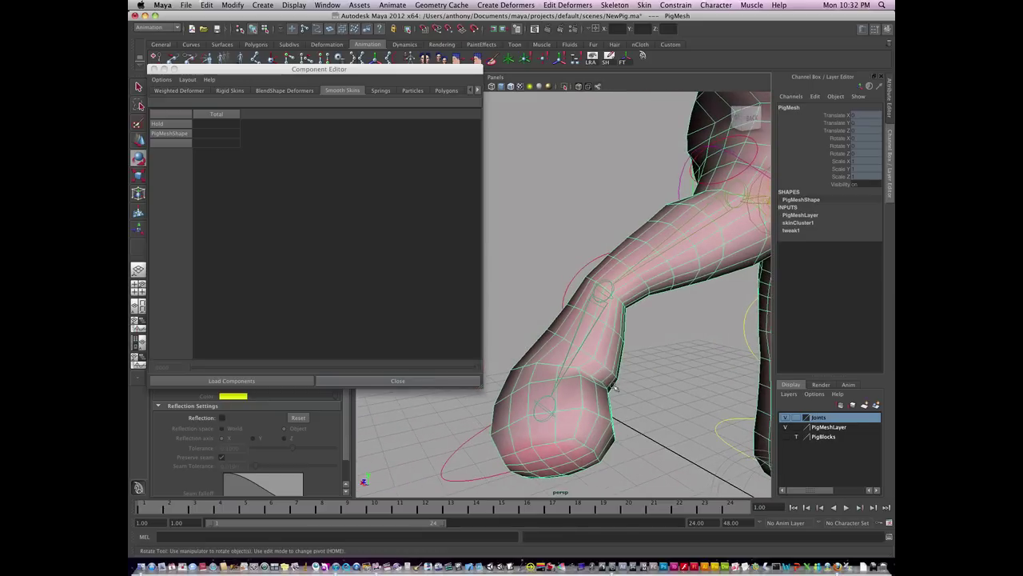
# Select the full vertex loop just above the left ankle on the pig mesh and close the Component Editor
pyautogui.moveTo(607, 373); pyautogui.dragTo(570, 368, button='right')
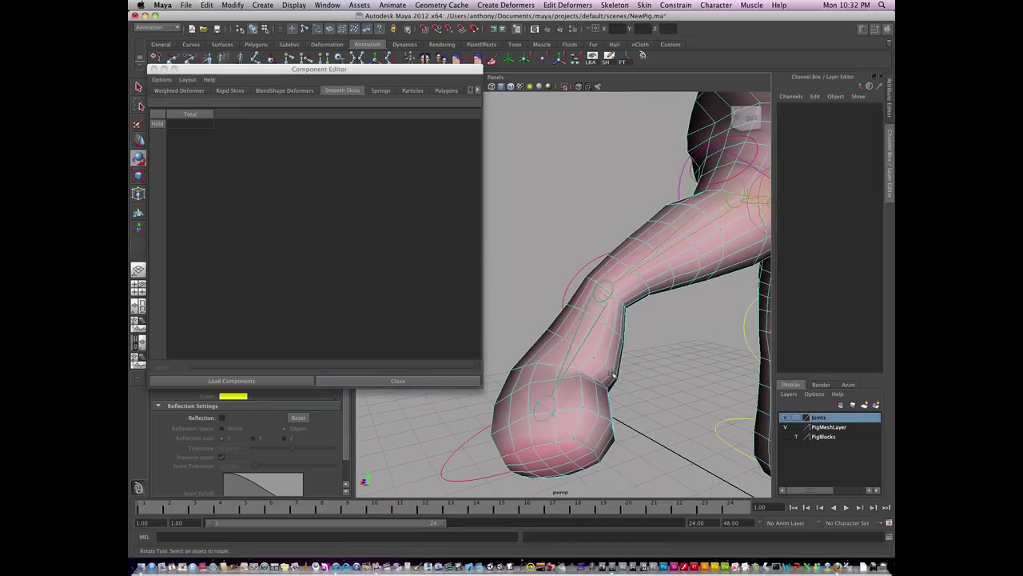
pyautogui.click(613, 374)
pyautogui.press('q')
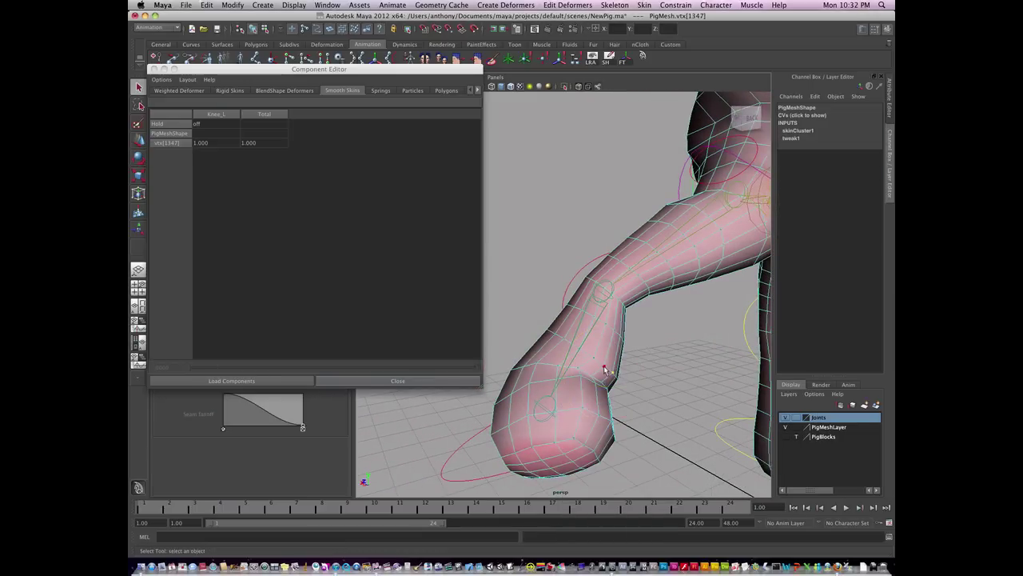
pyautogui.keyDown('shift'); pyautogui.doubleClick(605, 367); pyautogui.keyUp('shift')
pyautogui.keyDown('alt'); pyautogui.moveTo(605, 397); pyautogui.dragTo(574, 398); pyautogui.keyUp('alt')
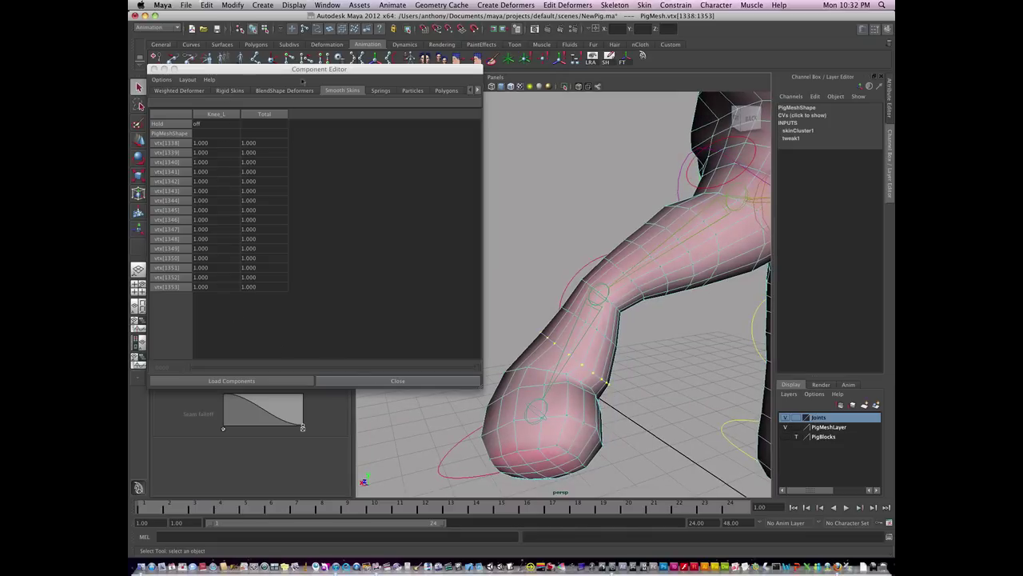
pyautogui.moveTo(302, 70); pyautogui.dragTo(773, 325)
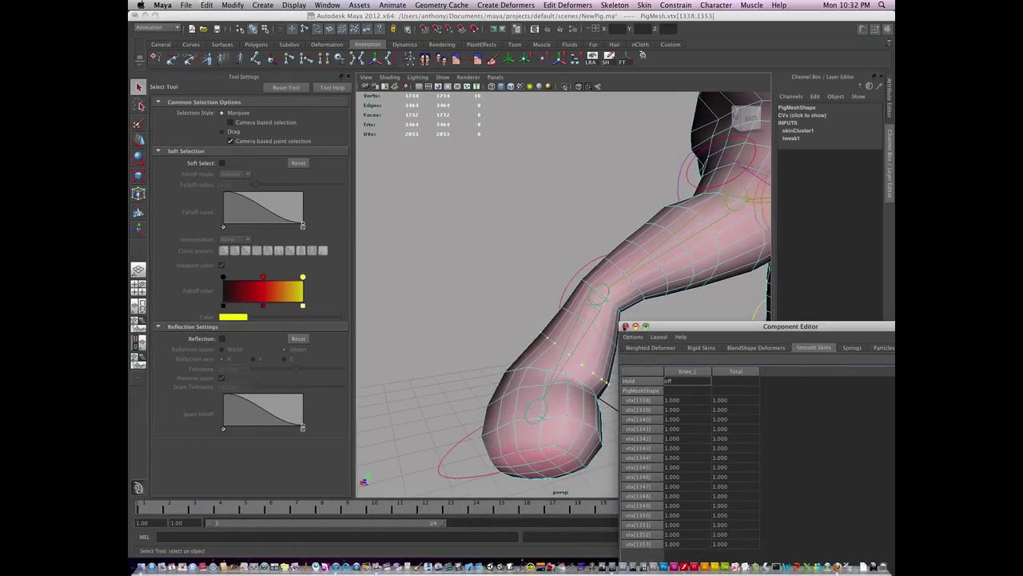
pyautogui.click(625, 326)
# Start the Paint Skin Weights Tool on the selected loop and choose Ankle_L as the influence to paint
pyautogui.keyDown('alt'); pyautogui.moveTo(560, 343); pyautogui.dragTo(529, 334); pyautogui.keyUp('alt')
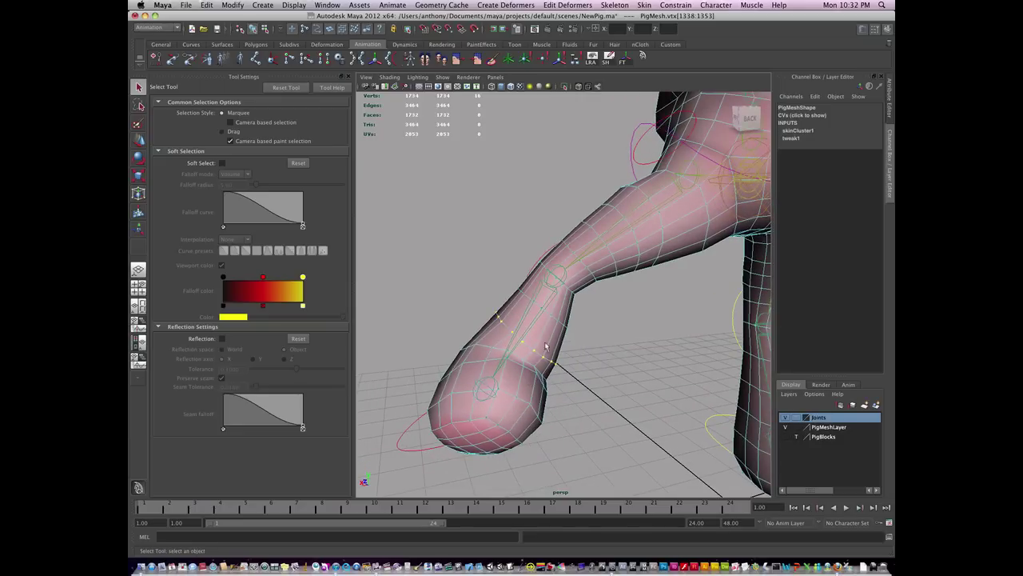
pyautogui.click(492, 62)
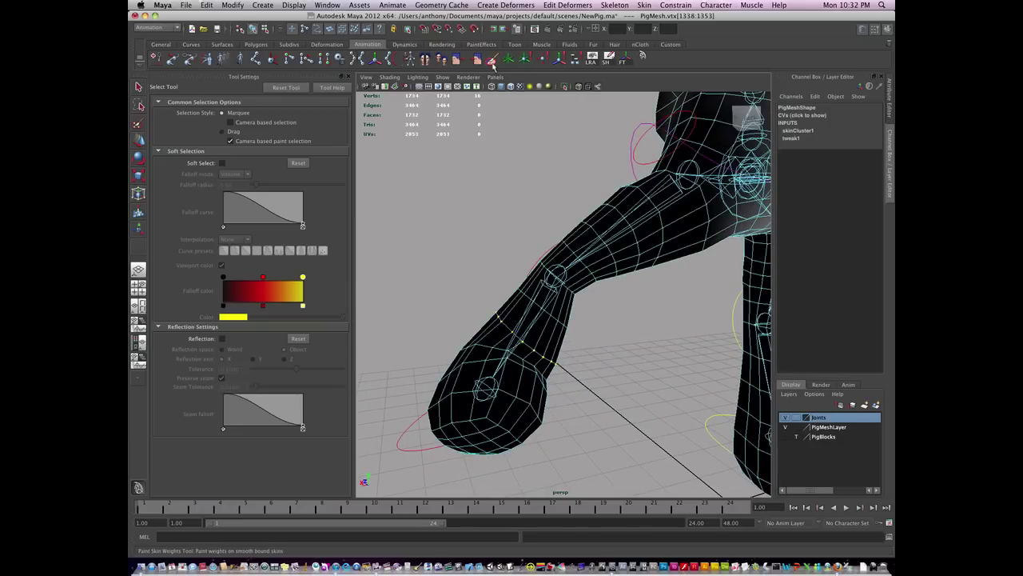
pyautogui.keyDown('alt'); pyautogui.moveTo(536, 359); pyautogui.dragTo(518, 323); pyautogui.keyUp('alt')
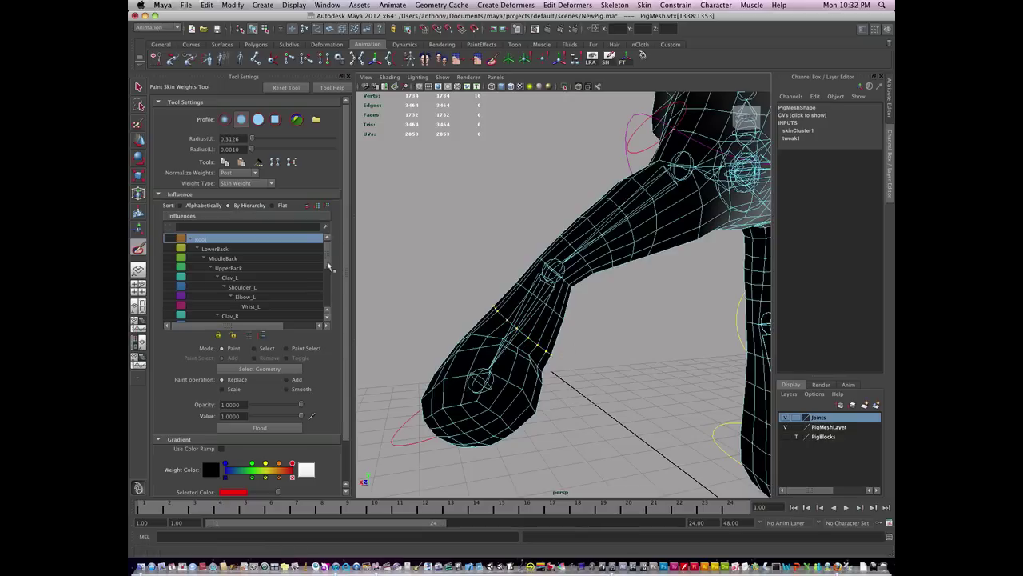
pyautogui.moveTo(328, 262); pyautogui.dragTo(328, 287)
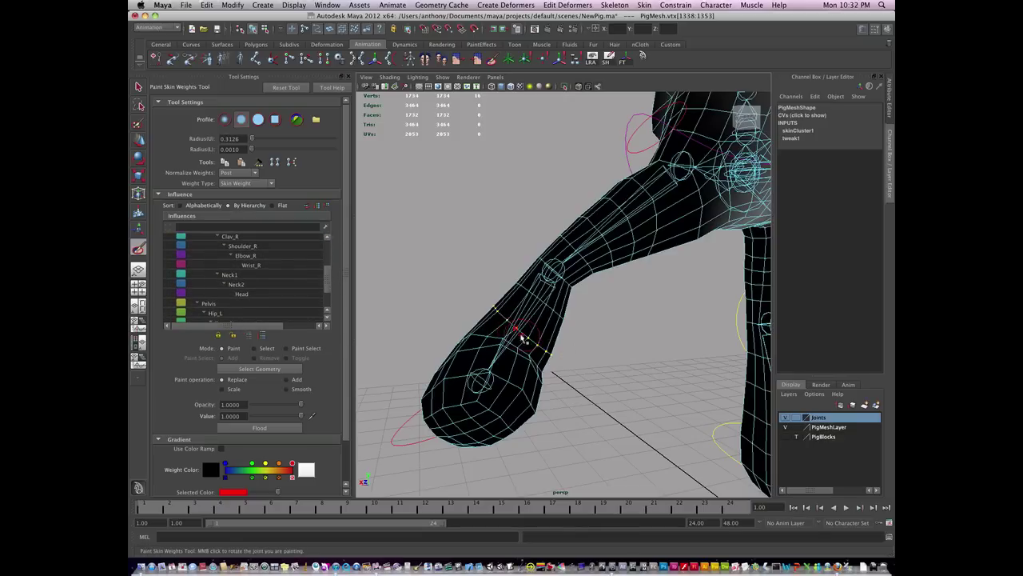
pyautogui.moveTo(328, 288); pyautogui.dragTo(328, 298)
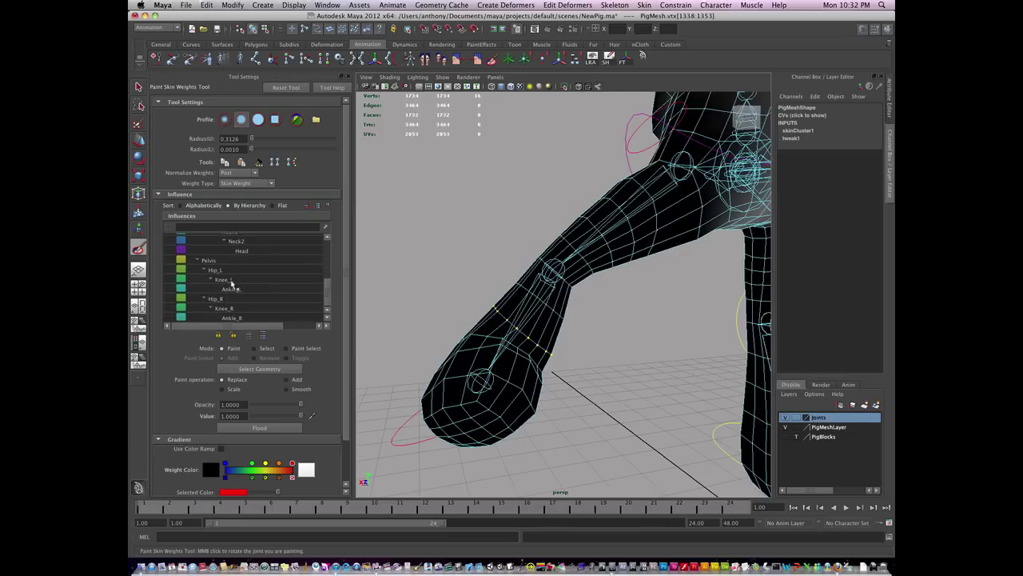
pyautogui.click(232, 289)
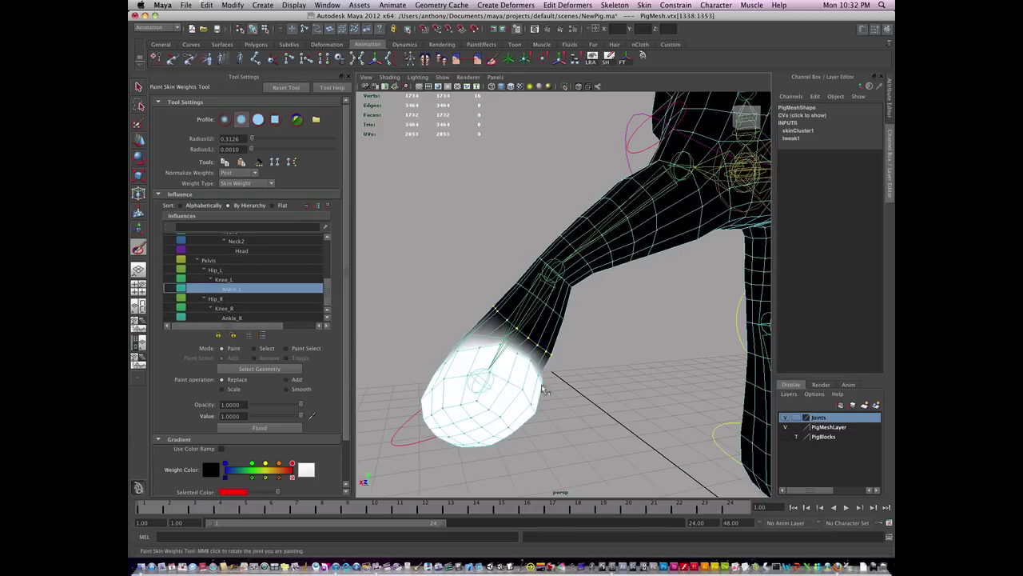
# Blend the Ankle_L weights softly into the selected vertex loop above the left ankle, checking the falloff all around the leg
pyautogui.moveTo(543, 390)
pyautogui.keyDown('alt'); pyautogui.mouseDown()
pyautogui.moveTo(520, 406)
pyautogui.moveTo(544, 384)
pyautogui.moveTo(506, 348)
pyautogui.mouseUp(); pyautogui.keyUp('alt')
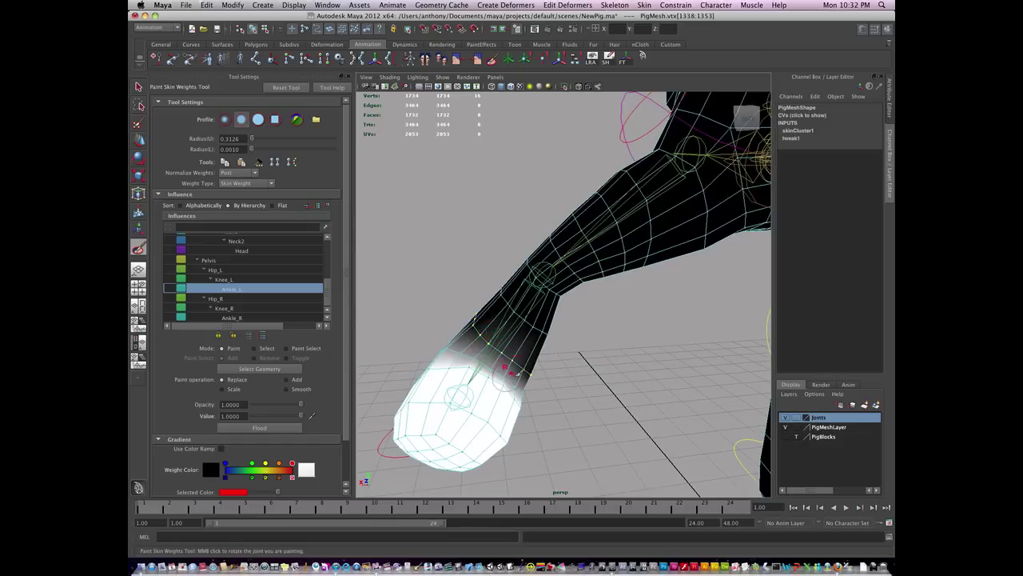
pyautogui.moveTo(508, 378)
pyautogui.keyDown('alt'); pyautogui.mouseDown()
pyautogui.moveTo(632, 384)
pyautogui.moveTo(503, 366)
pyautogui.moveTo(522, 337)
pyautogui.moveTo(502, 331)
pyautogui.mouseUp(); pyautogui.keyUp('alt')
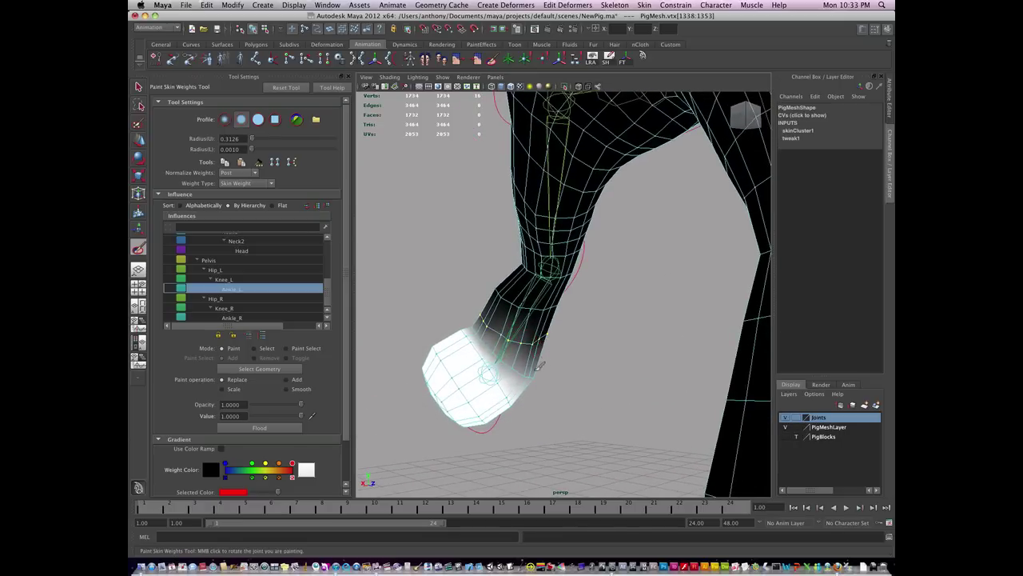
pyautogui.moveTo(541, 365)
pyautogui.keyDown('alt'); pyautogui.mouseDown()
pyautogui.moveTo(541, 331)
pyautogui.moveTo(543, 373)
pyautogui.moveTo(530, 343)
pyautogui.moveTo(586, 380)
pyautogui.moveTo(578, 357)
pyautogui.moveTo(598, 390)
pyautogui.mouseUp(); pyautogui.keyUp('alt')
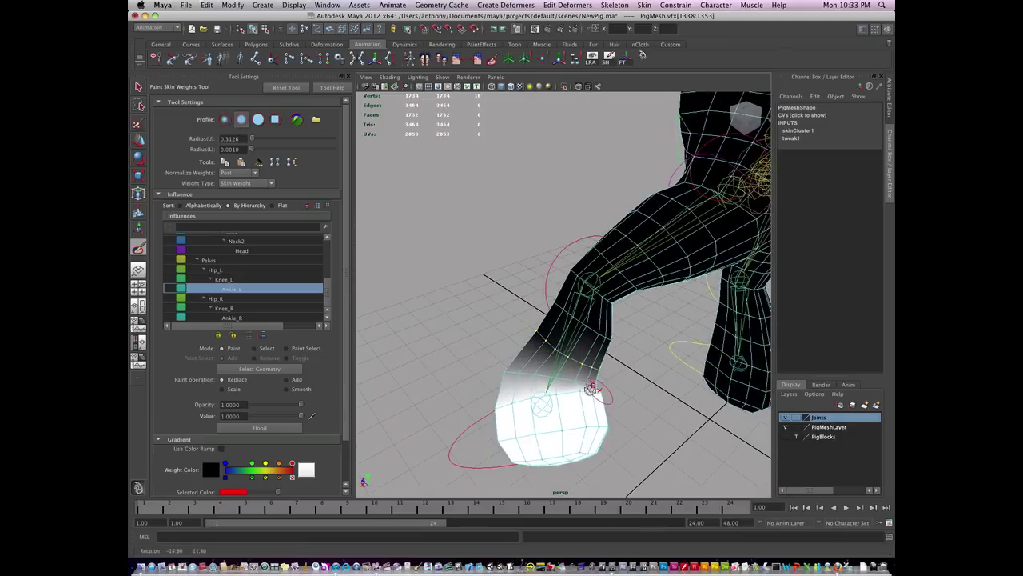
pyautogui.keyDown('alt'); pyautogui.moveTo(569, 360); pyautogui.dragTo(611, 394); pyautogui.keyUp('alt')
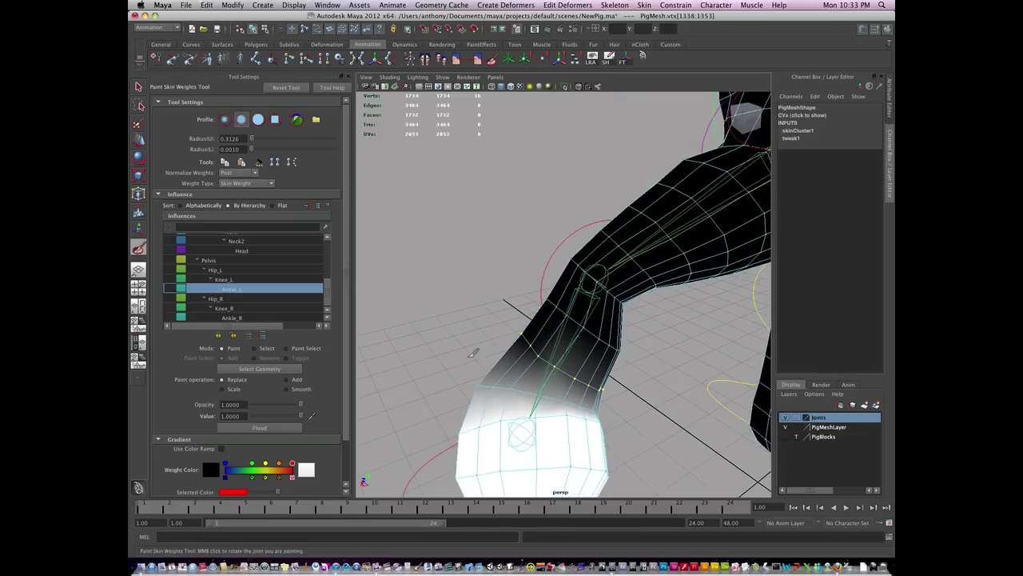
# Make Knee_L the influence to paint and check its weights around the left ankle
pyautogui.click(226, 279)
pyautogui.keyDown('alt'); pyautogui.moveTo(535, 326); pyautogui.dragTo(507, 361); pyautogui.keyUp('alt')
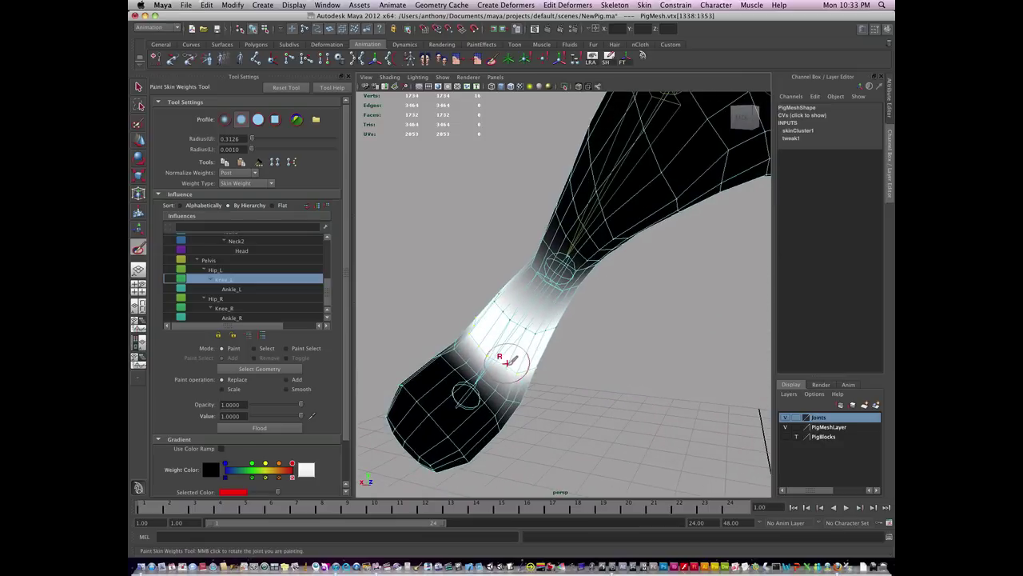